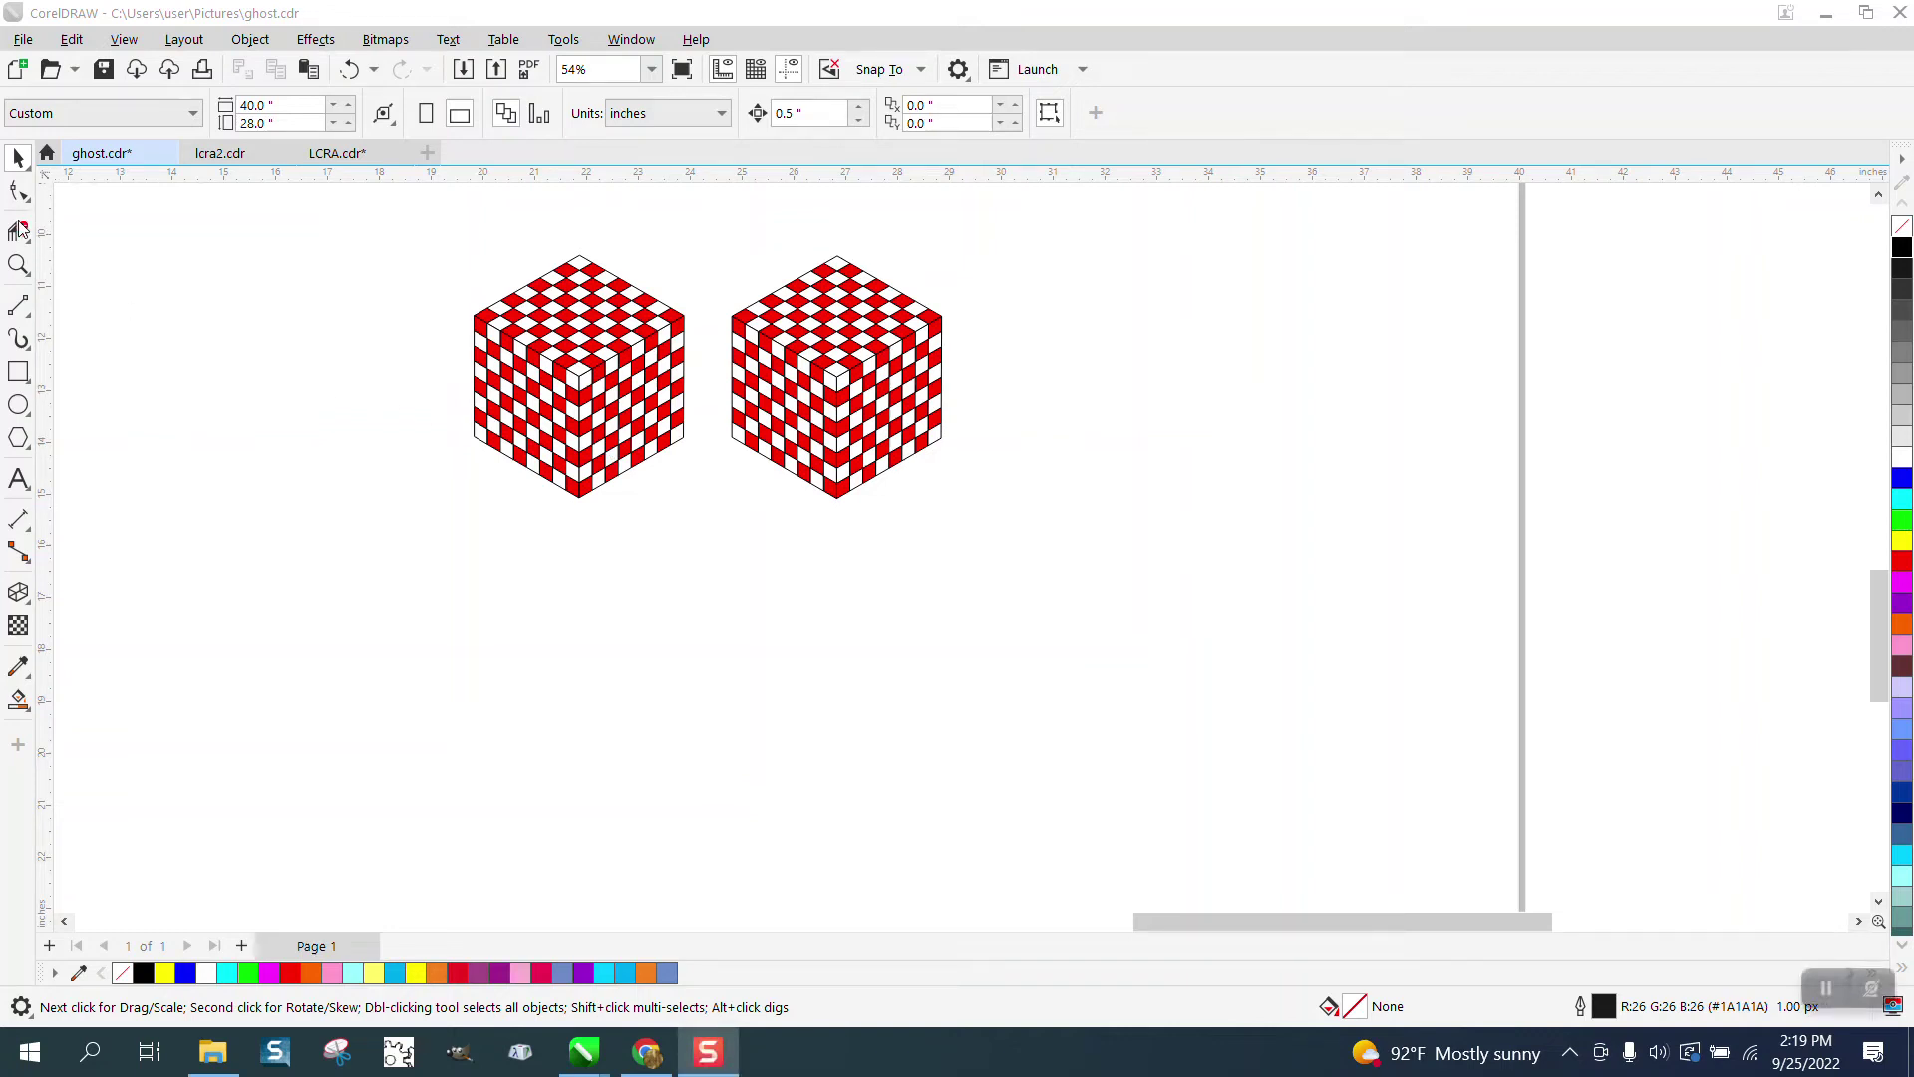
# Zoom in on both checkerboard cubes and nudge the right cube slightly up and right.
pyautogui.click(18, 265)
pyautogui.moveTo(402, 231); pyautogui.dragTo(1218, 658)
pyautogui.click(16, 159)
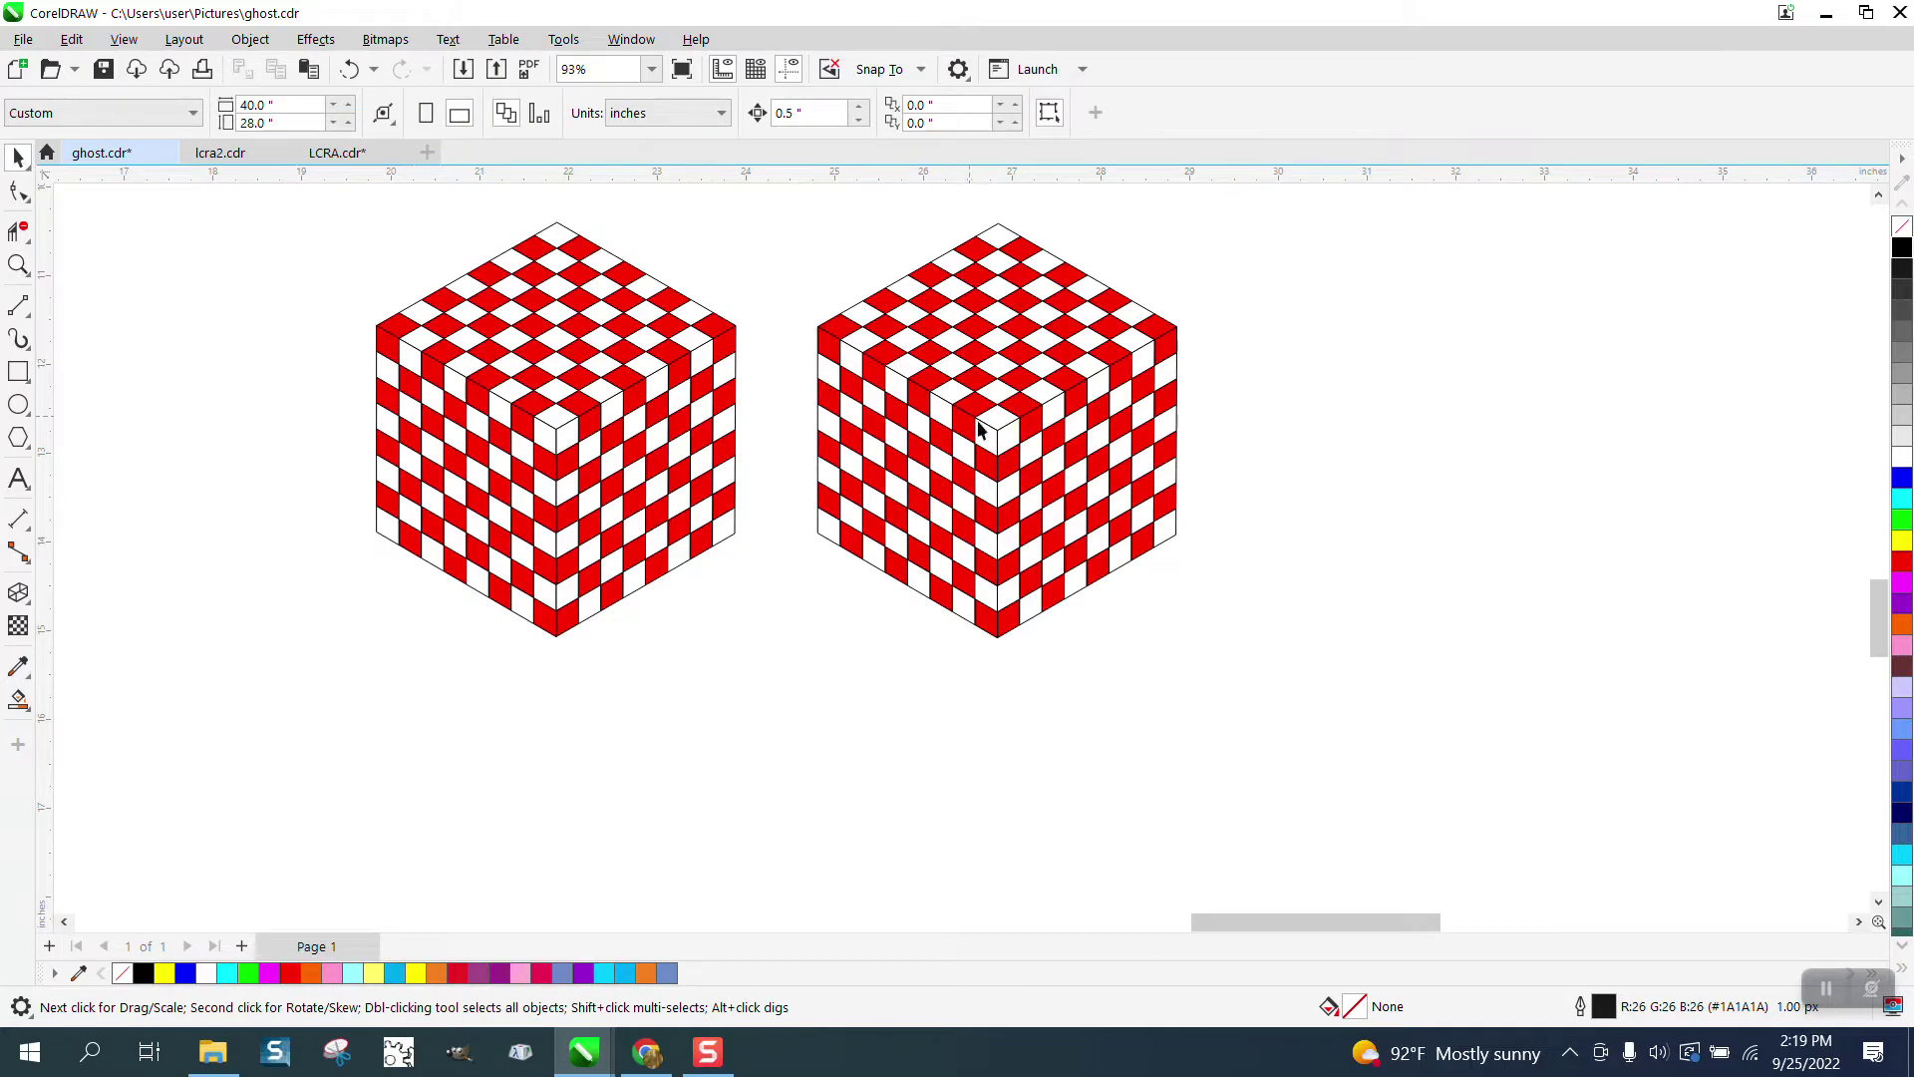
pyautogui.moveTo(1002, 436)
pyautogui.mouseDown()
pyautogui.moveTo(1032, 469)
pyautogui.moveTo(1009, 432)
pyautogui.mouseUp()
# Undo the accidental distortion of the left cube and move the right cube further right and down.
pyautogui.moveTo(623, 431); pyautogui.dragTo(608, 424)
pyautogui.click(367, 69)
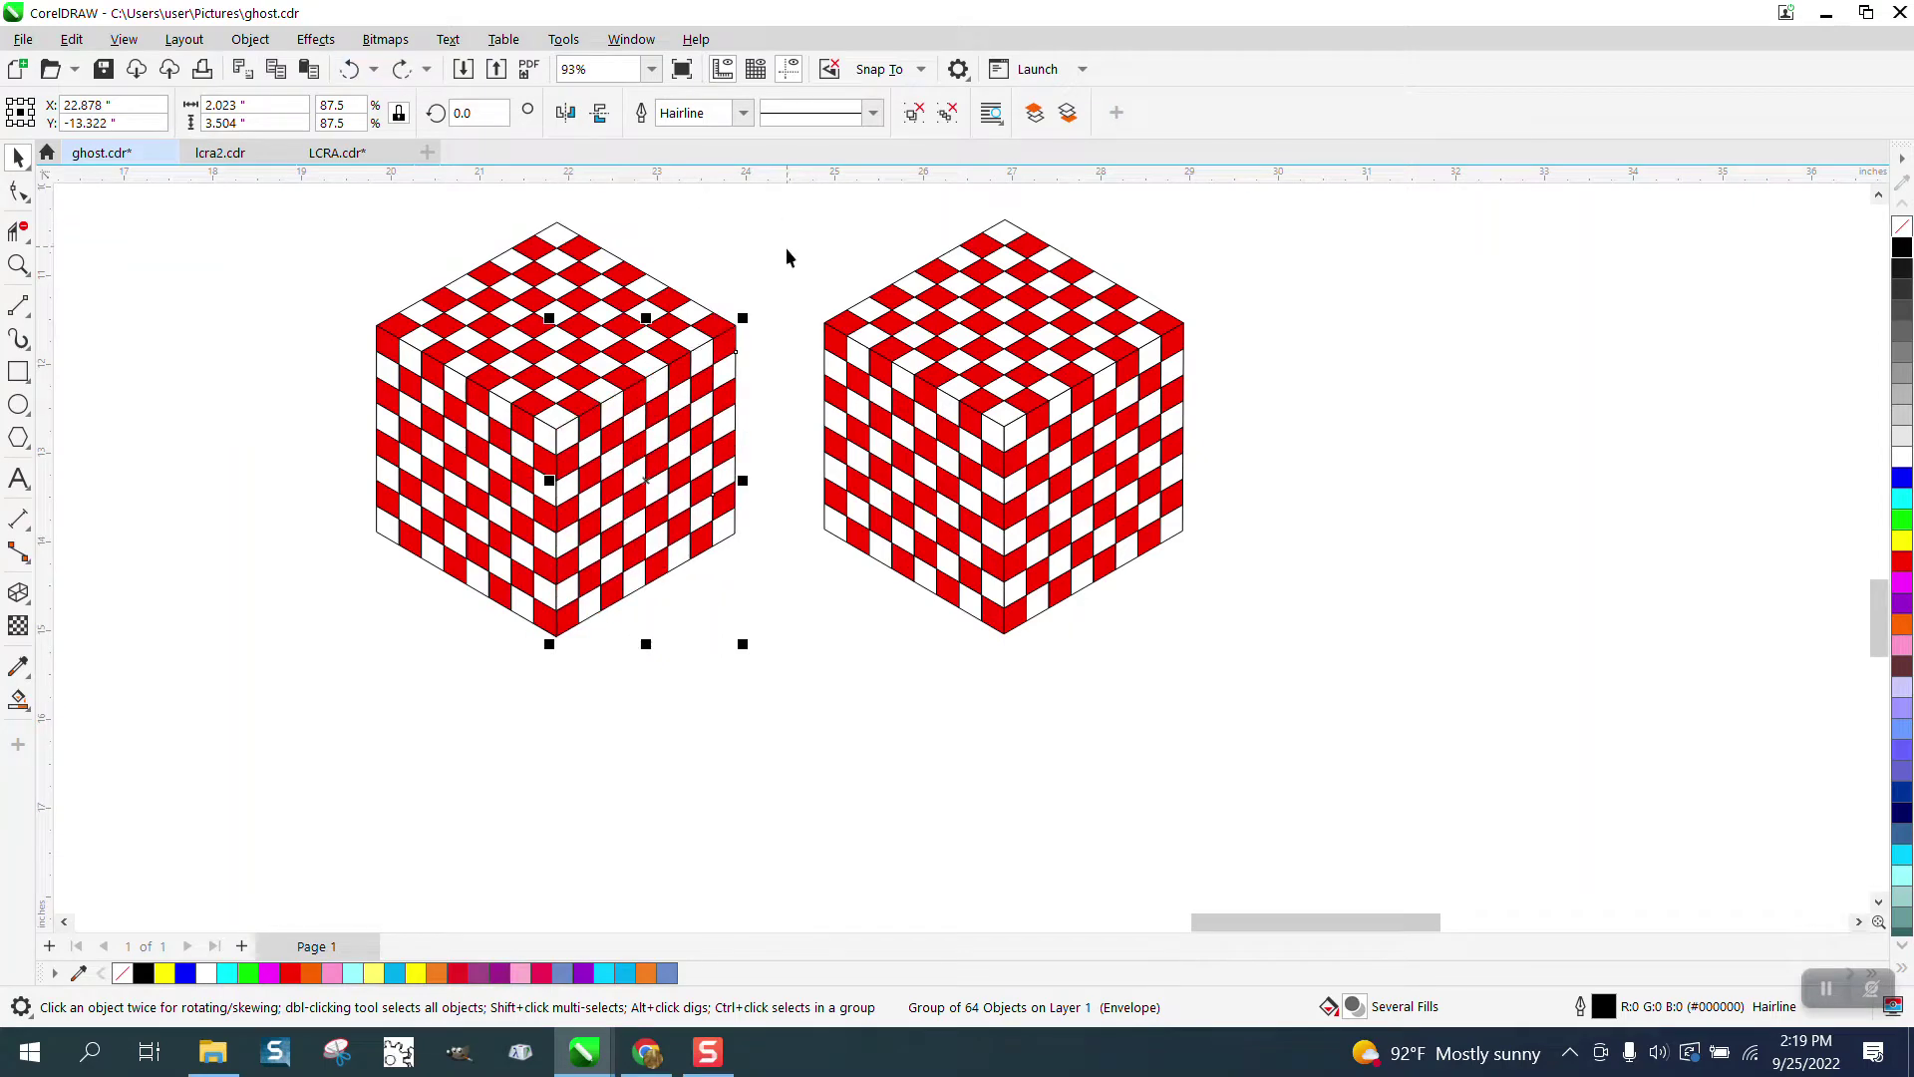
pyautogui.click(918, 376)
pyautogui.moveTo(918, 376); pyautogui.dragTo(971, 411)
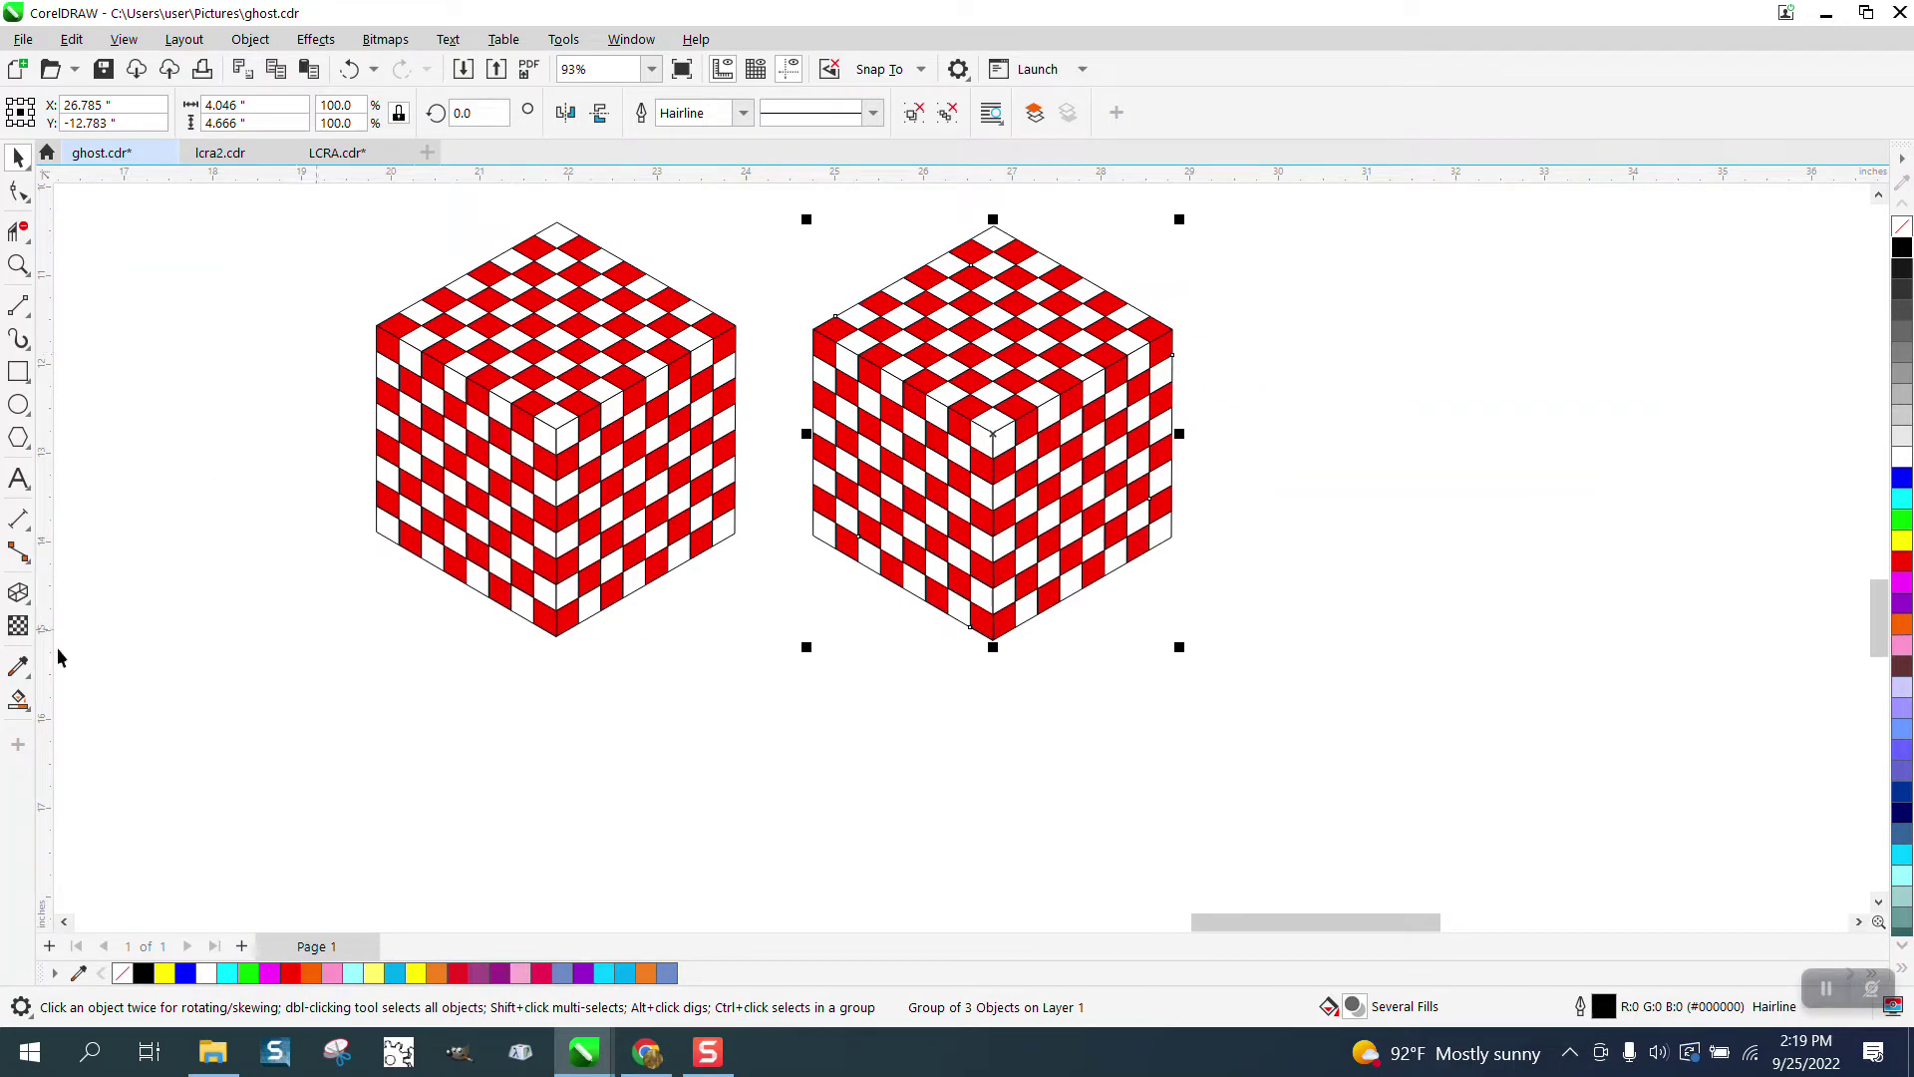
# Apply the Extrude effect to the right cube, dragging the extrusion straight downward.
pyautogui.click(22, 595)
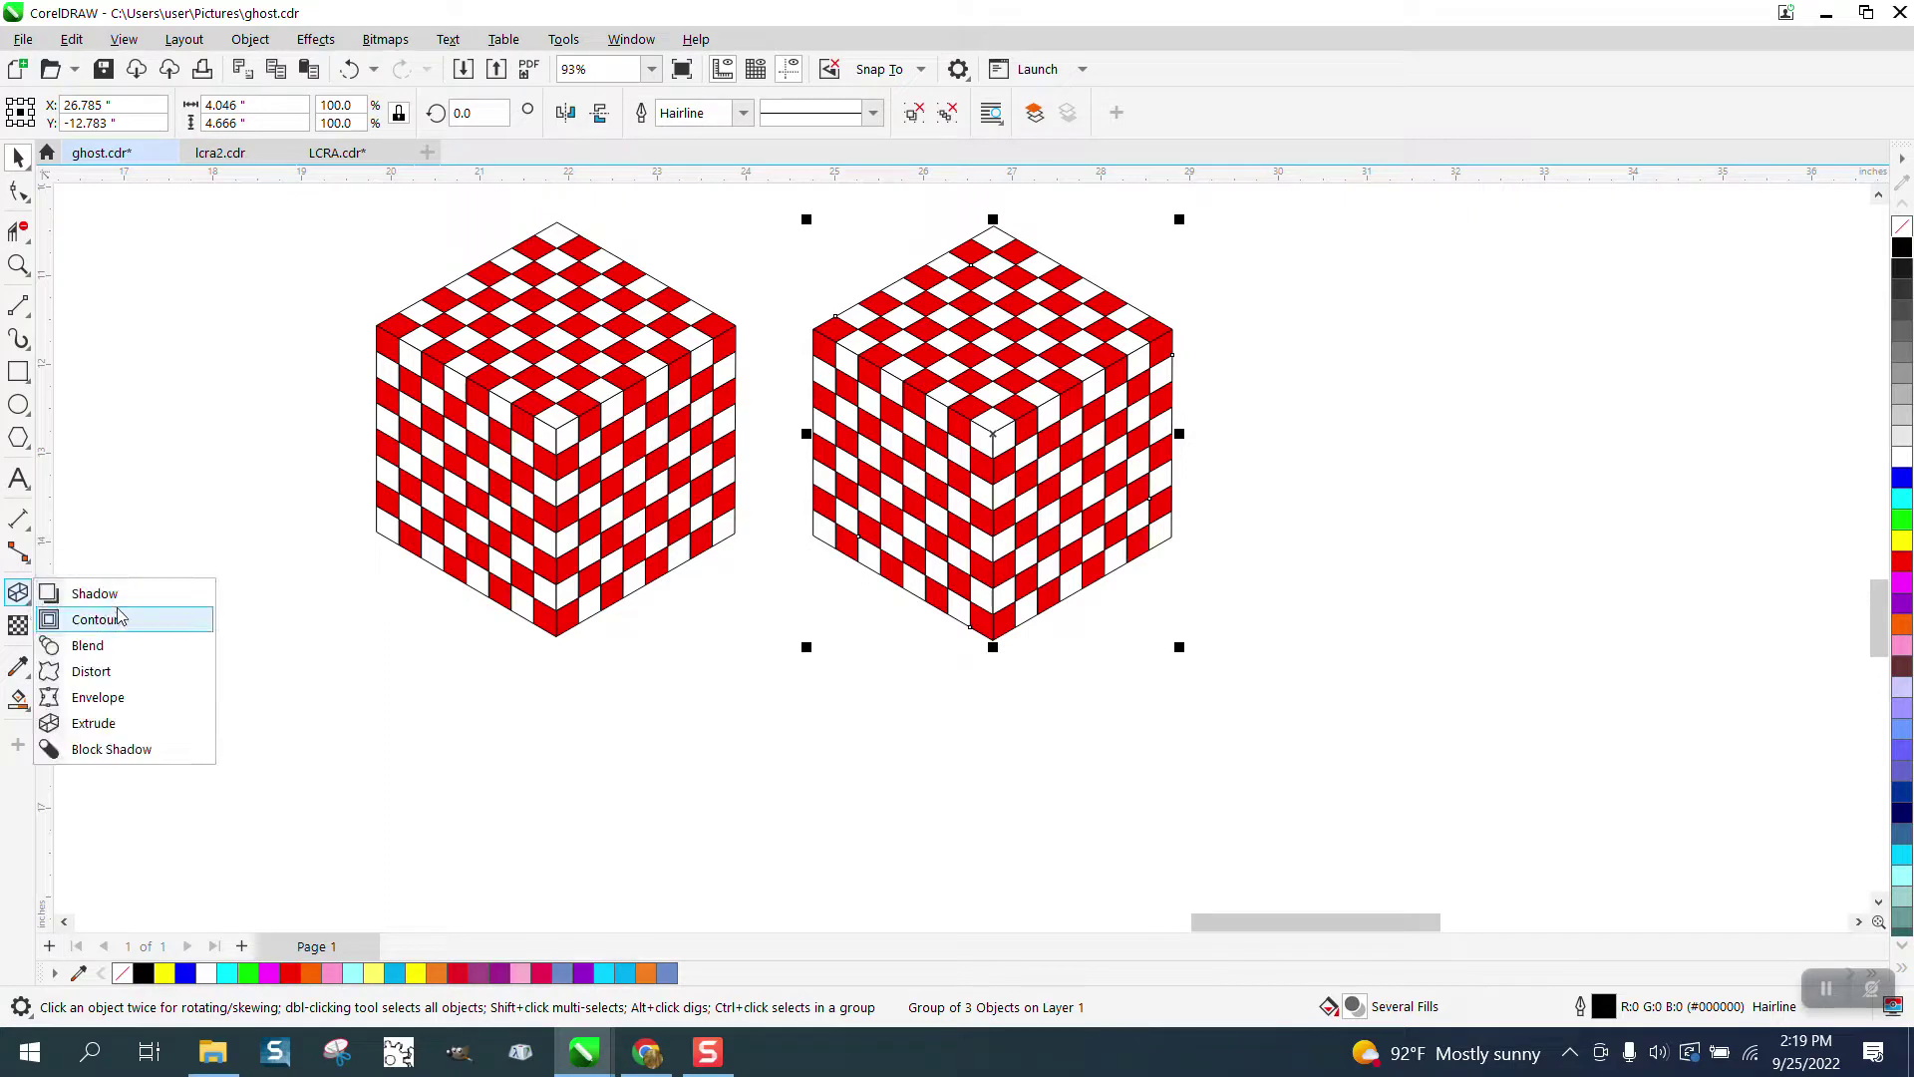
pyautogui.click(104, 699)
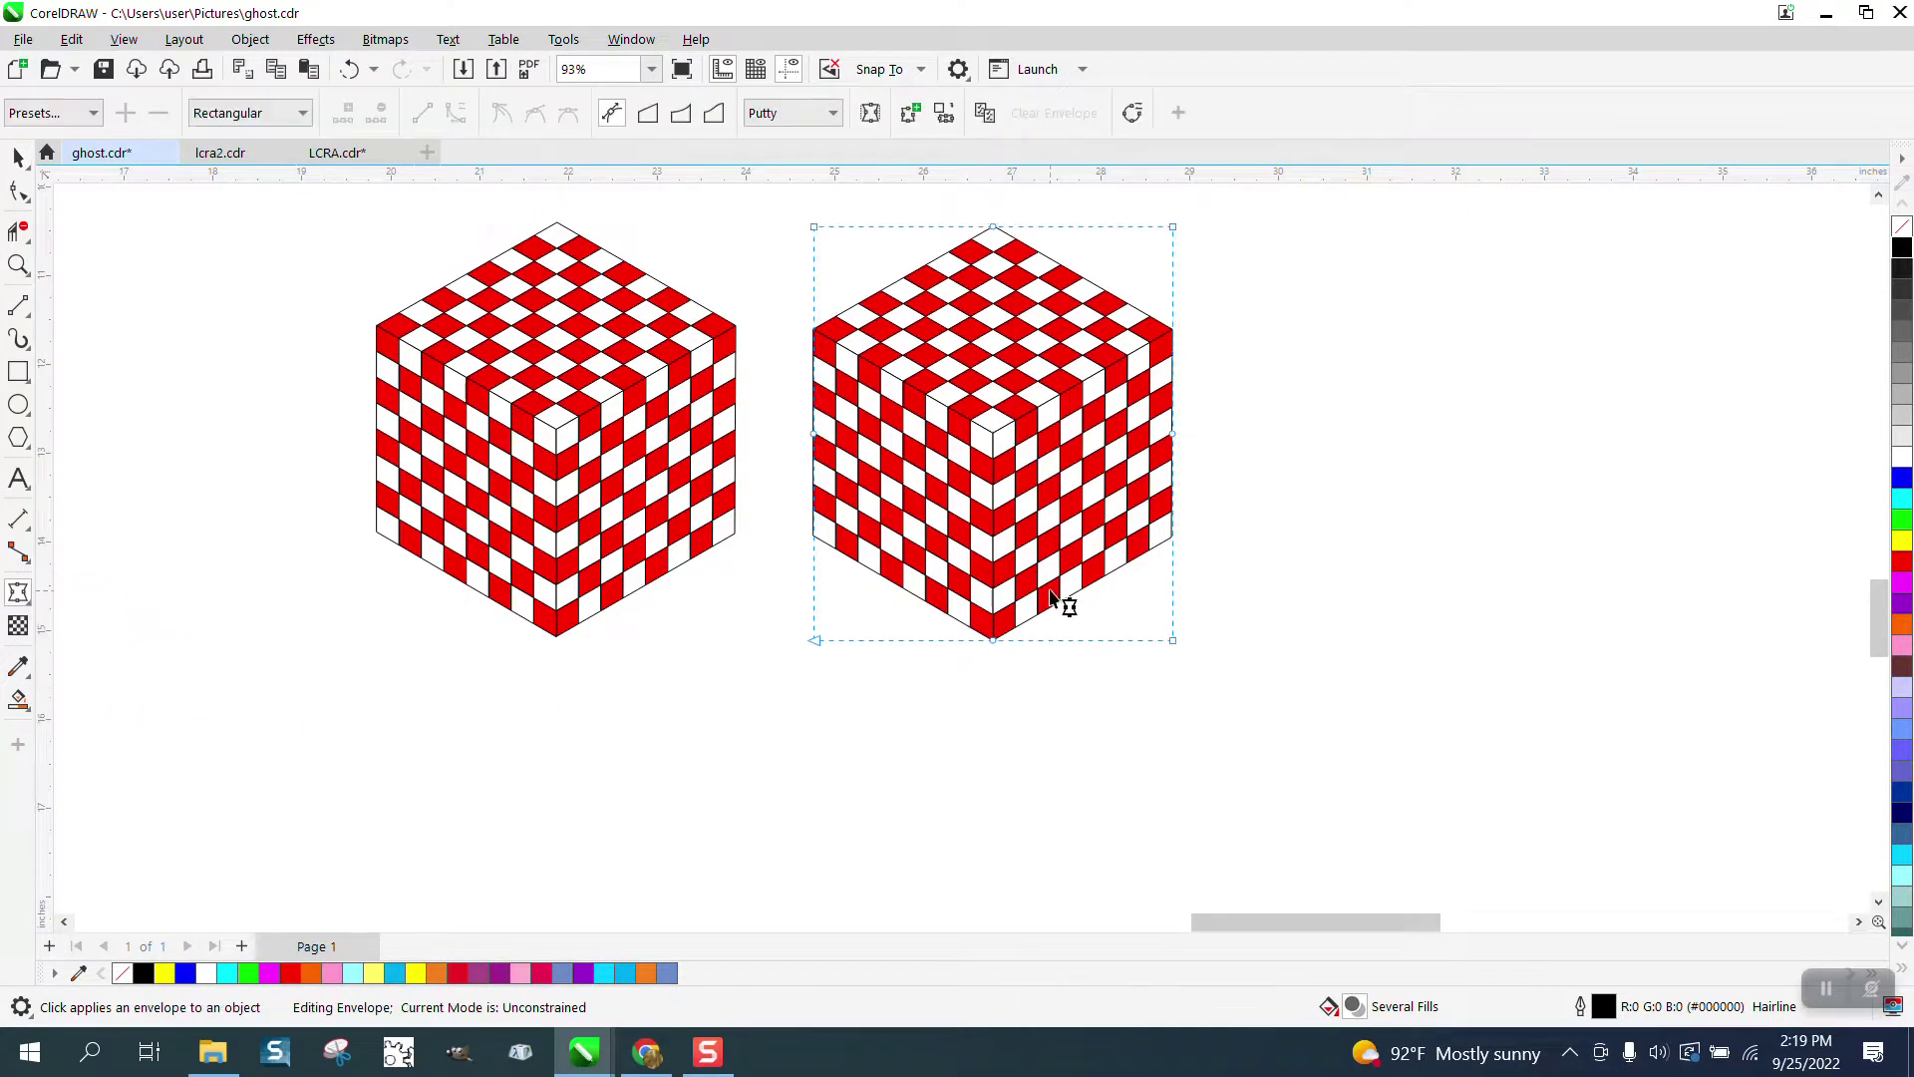
pyautogui.click(32, 609)
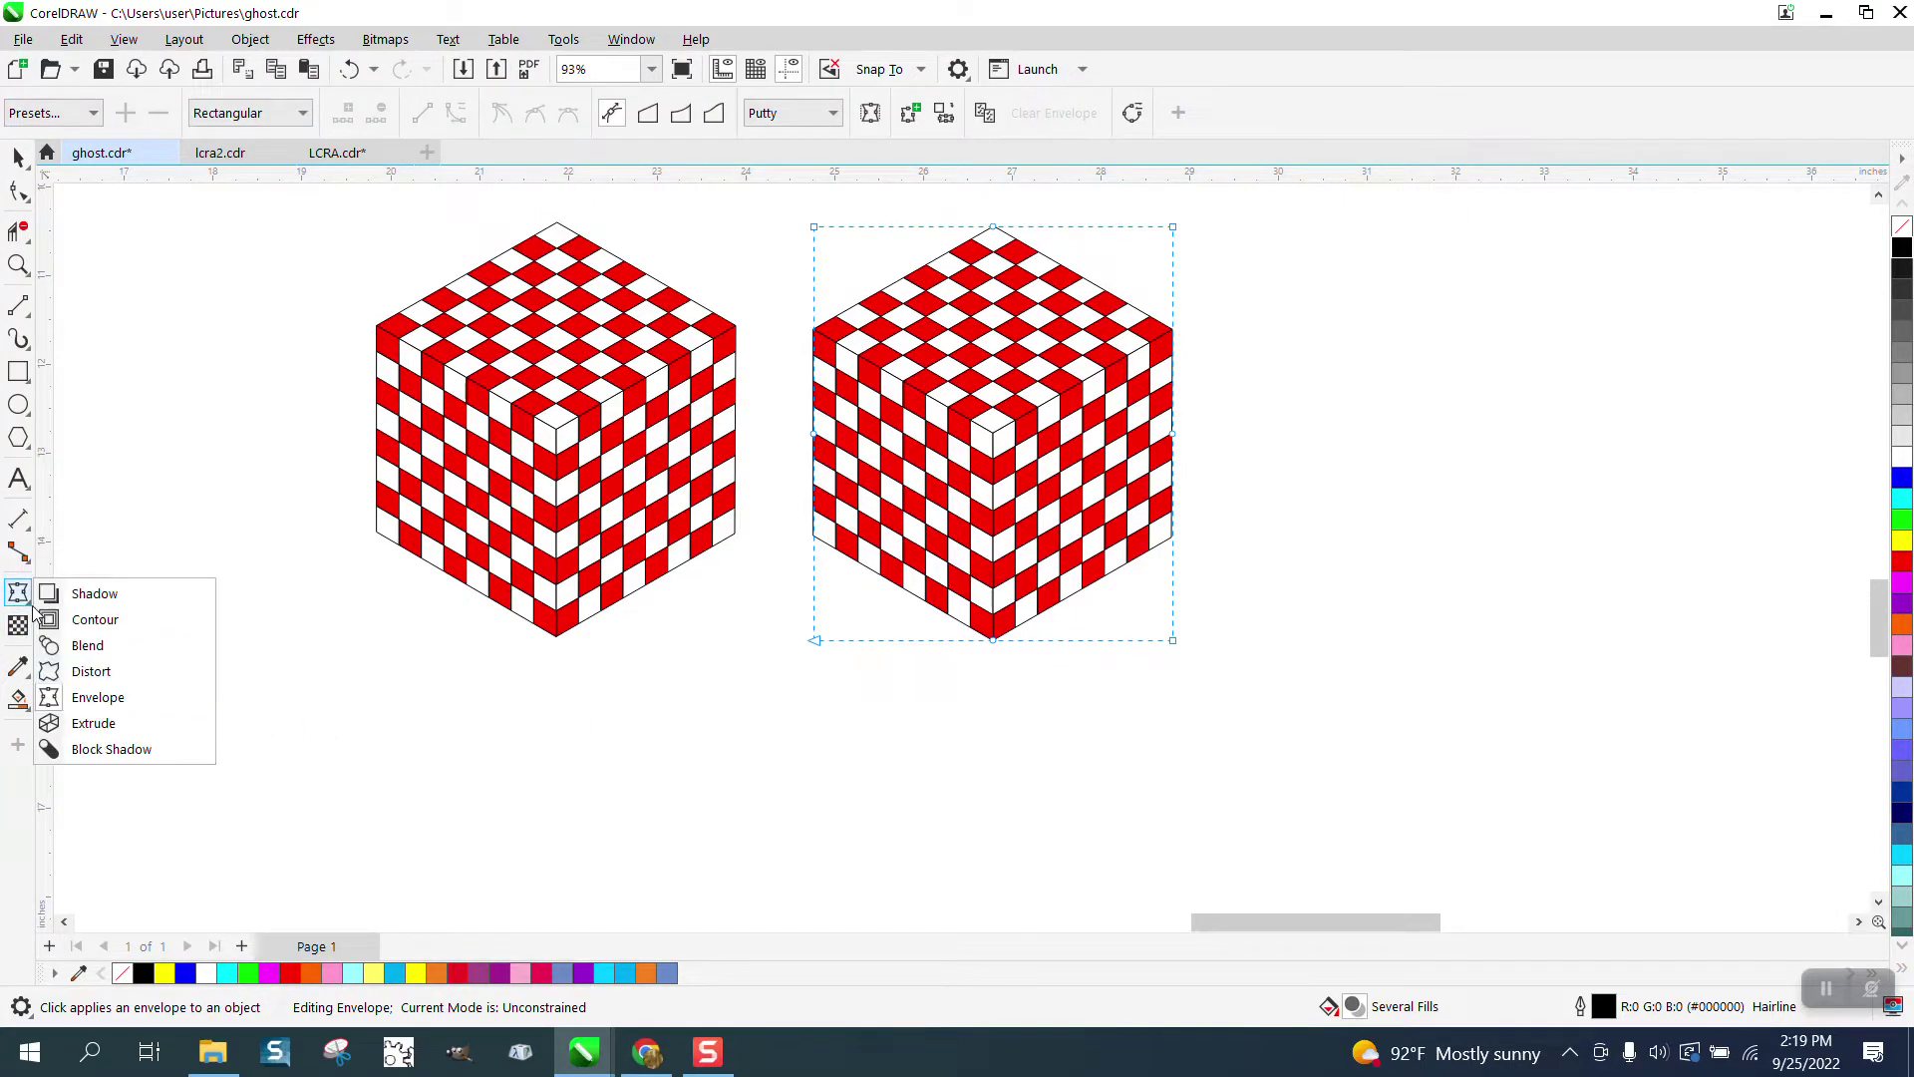
pyautogui.click(103, 722)
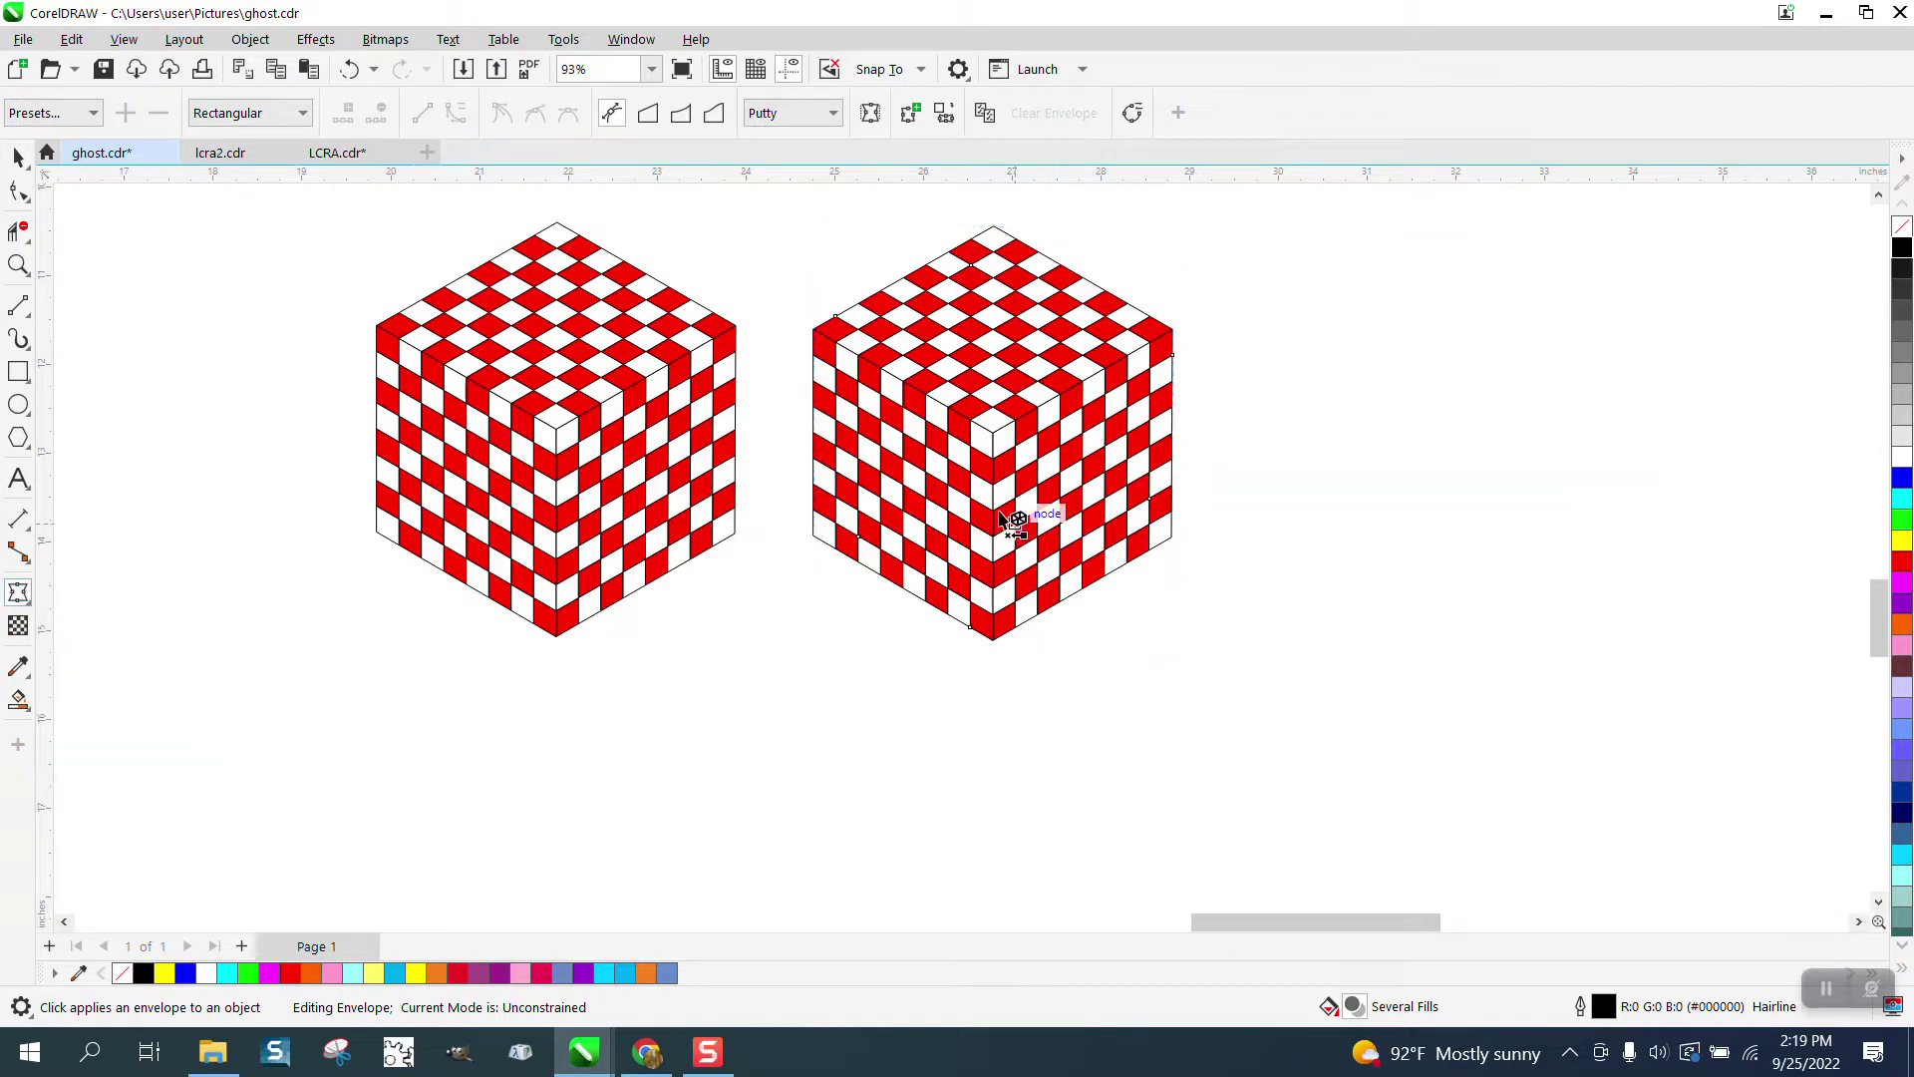
pyautogui.click(992, 434)
pyautogui.moveTo(993, 434); pyautogui.dragTo(988, 740)
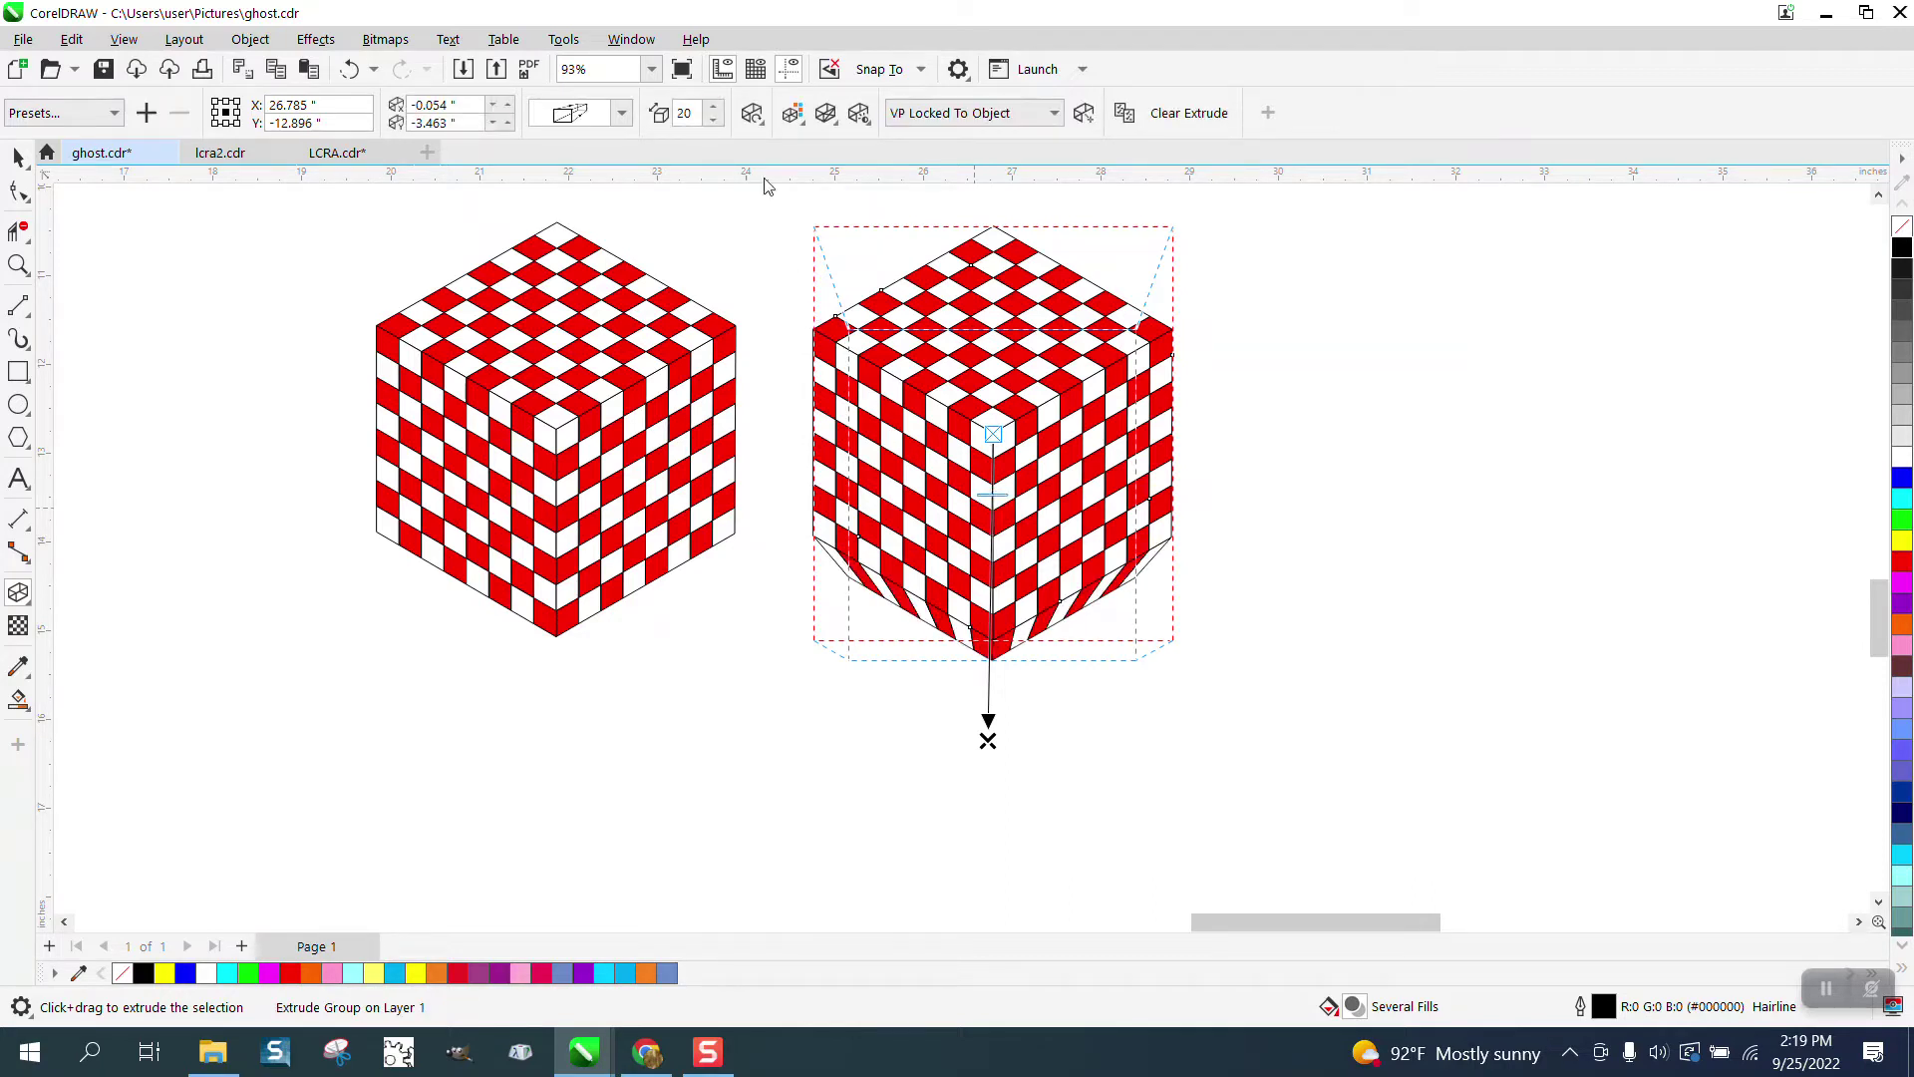
# Rotate the extrusion to a tilted 3-D angle and shorten its depth to 1 for a shallow slab.
pyautogui.click(753, 113)
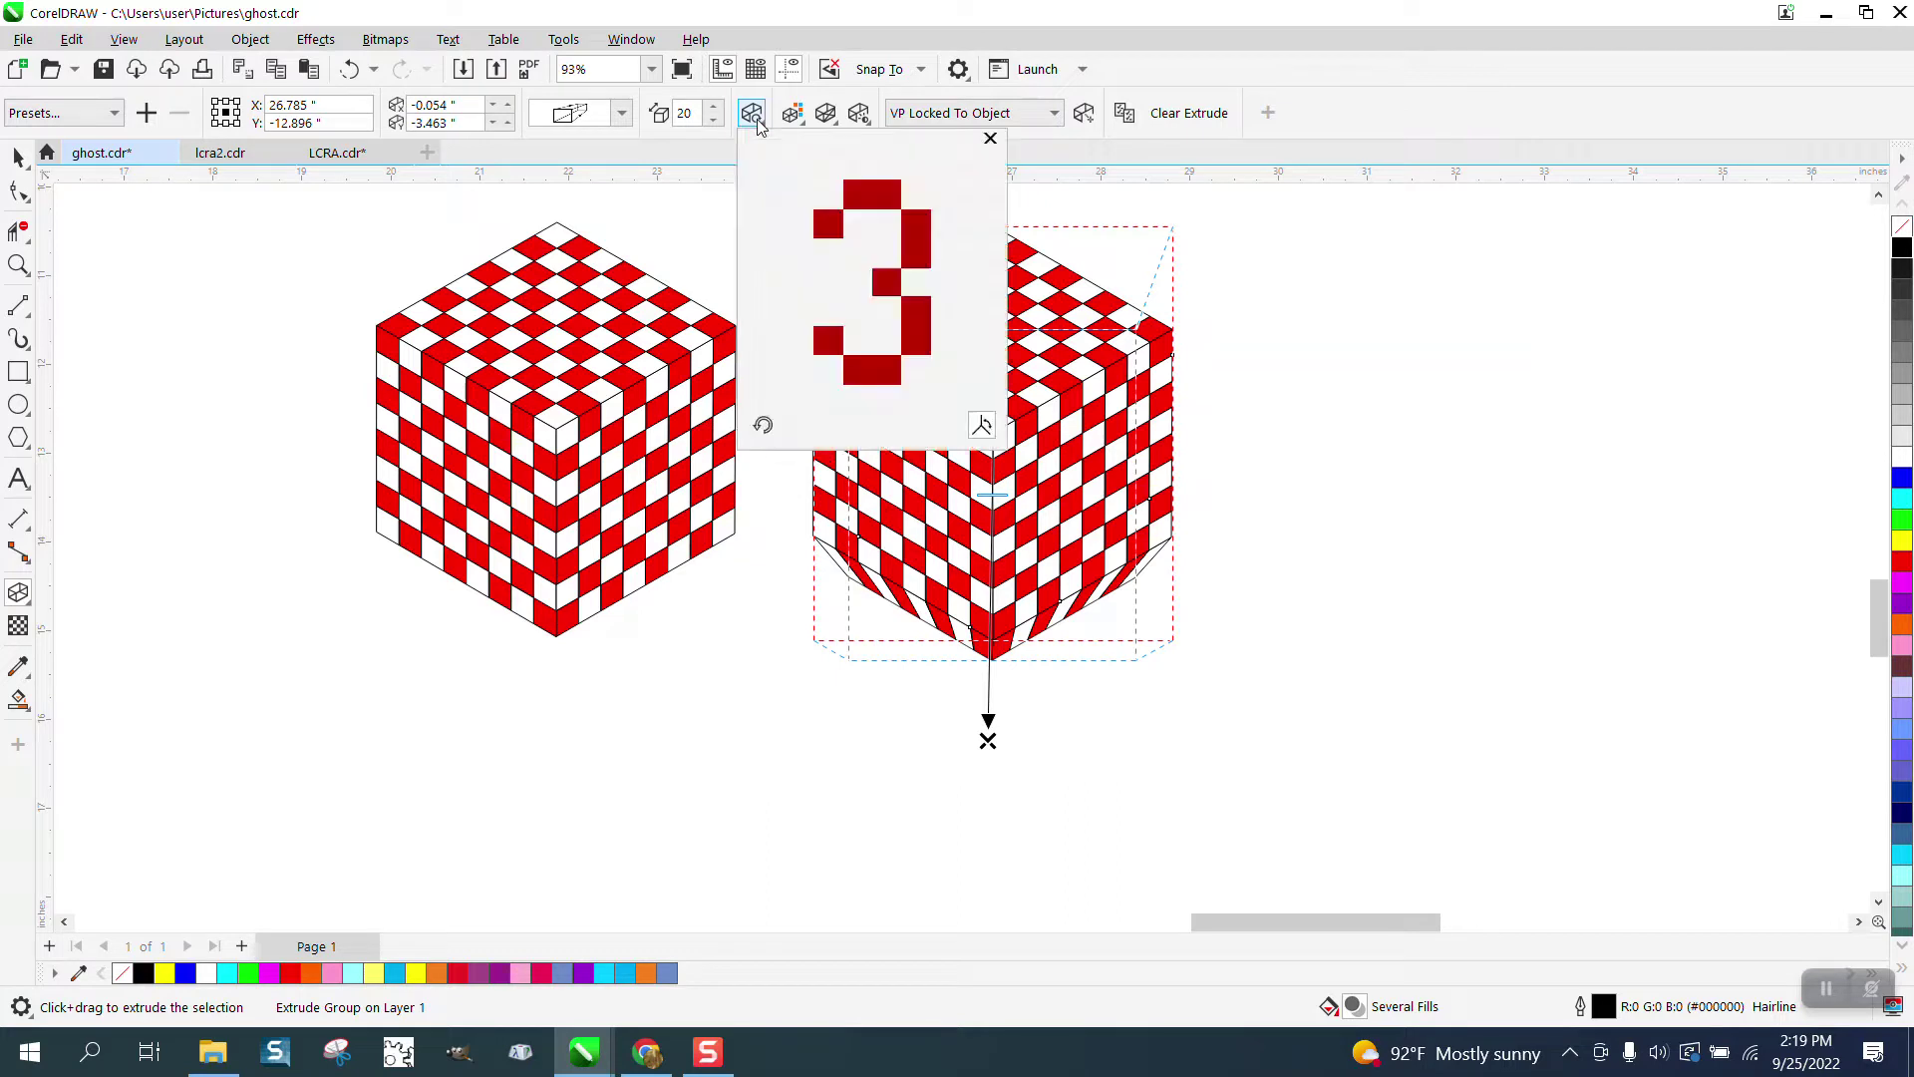
pyautogui.moveTo(918, 369); pyautogui.dragTo(923, 377)
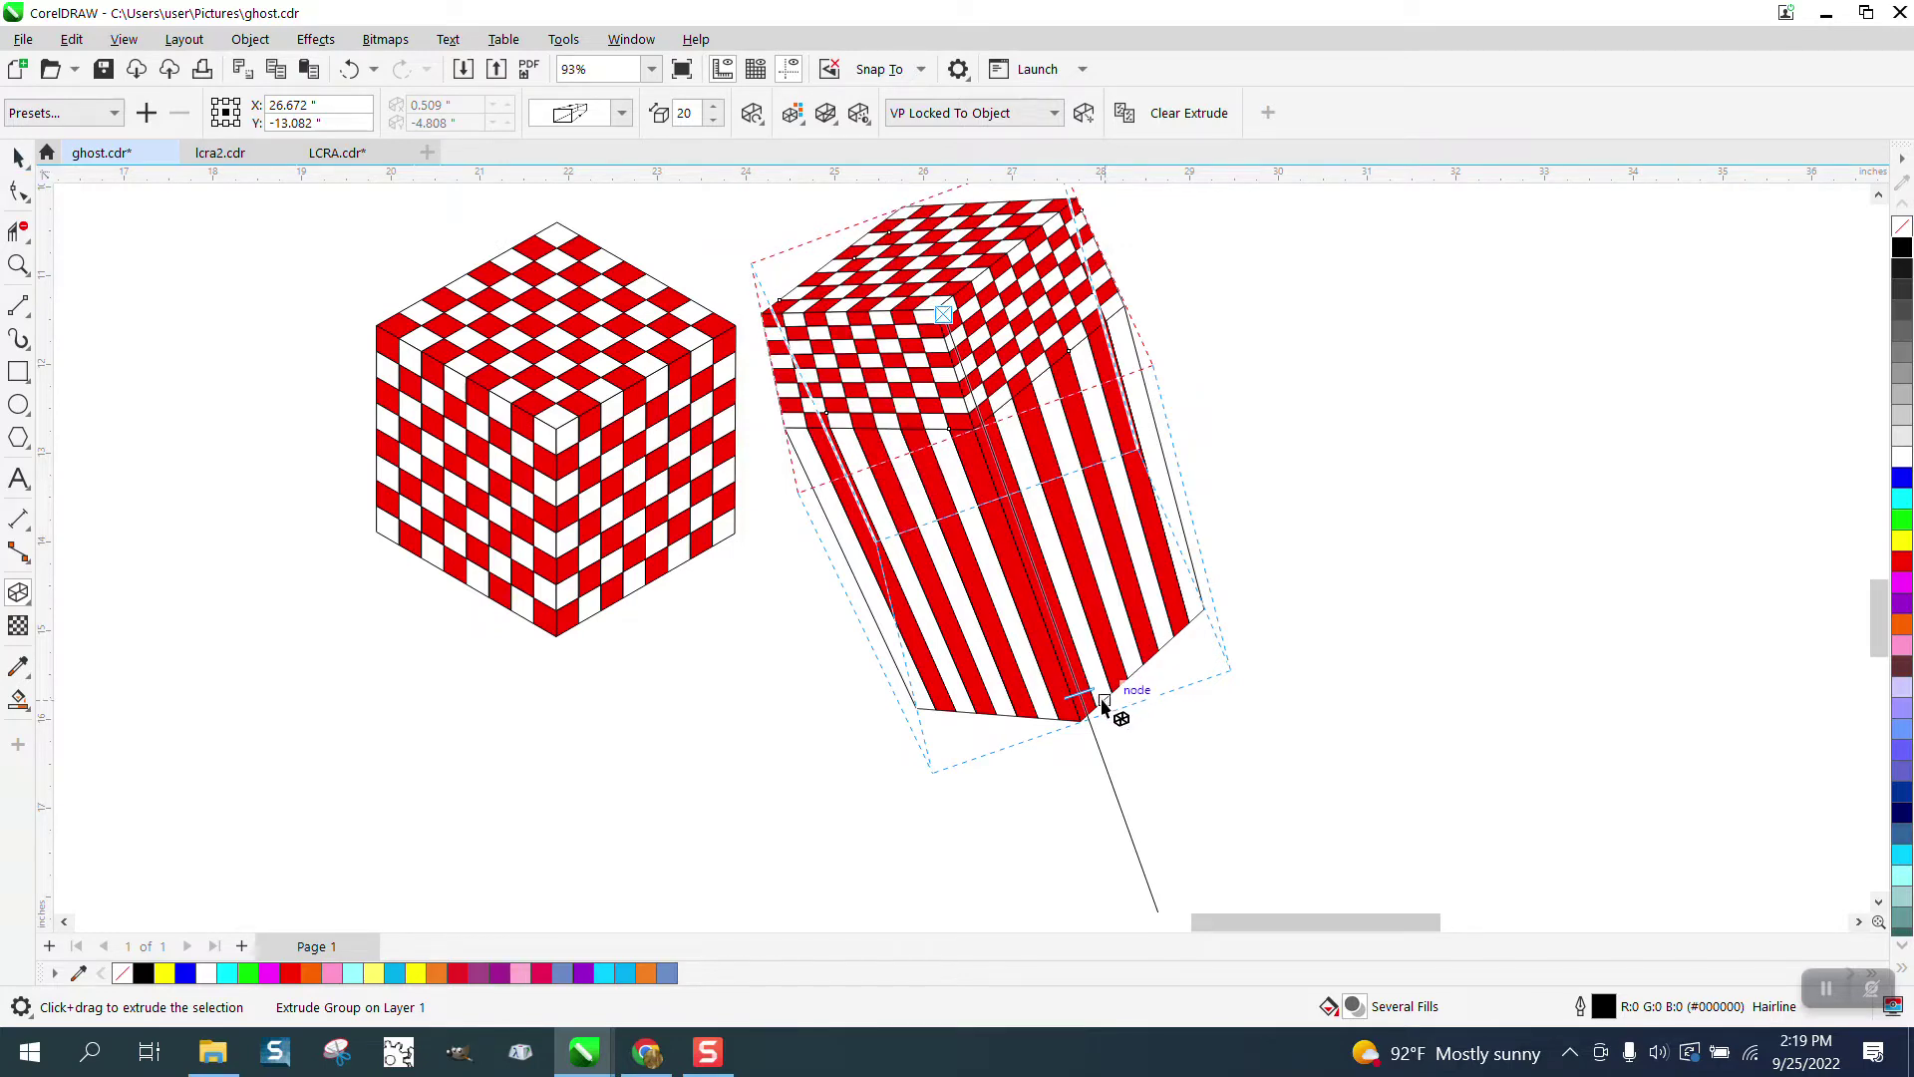
pyautogui.moveTo(1085, 691); pyautogui.dragTo(982, 429)
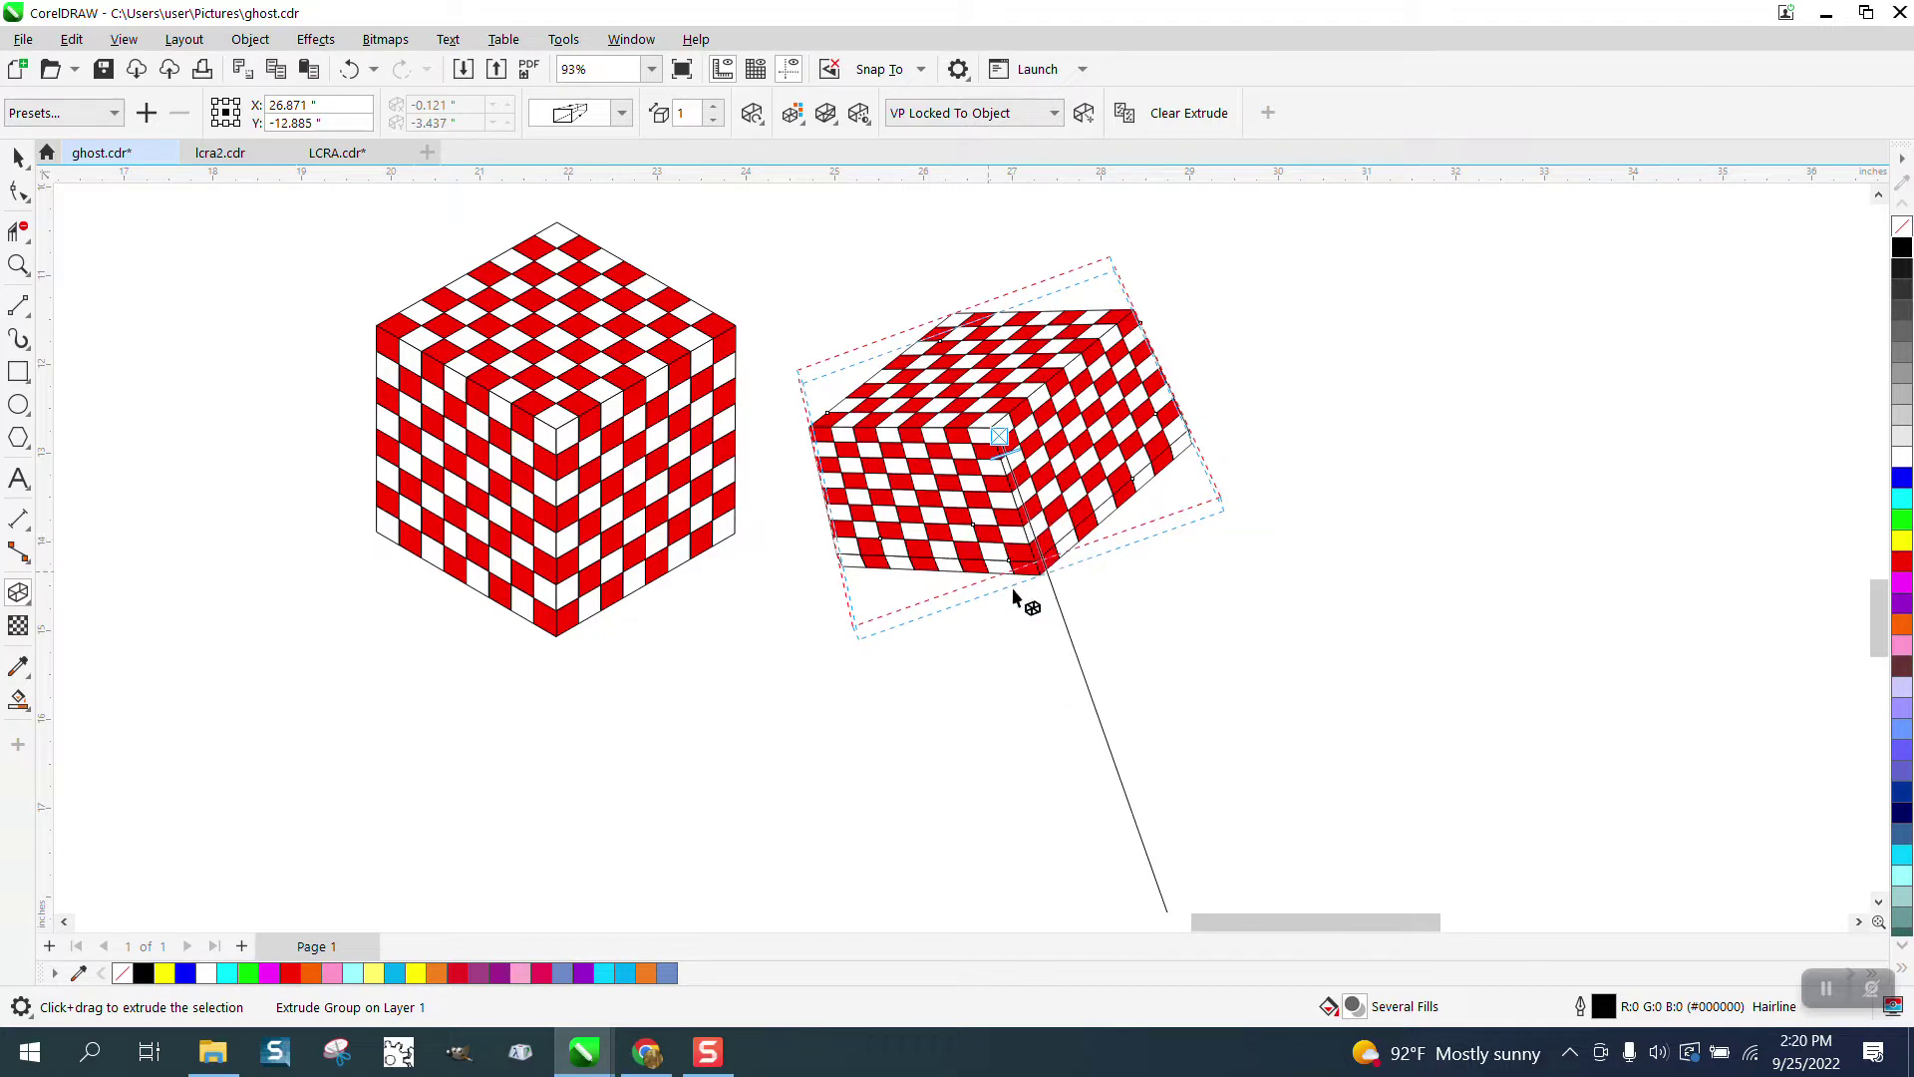
# Break the extruded box apart and move it right, then undo both changes.
pyautogui.click(18, 158)
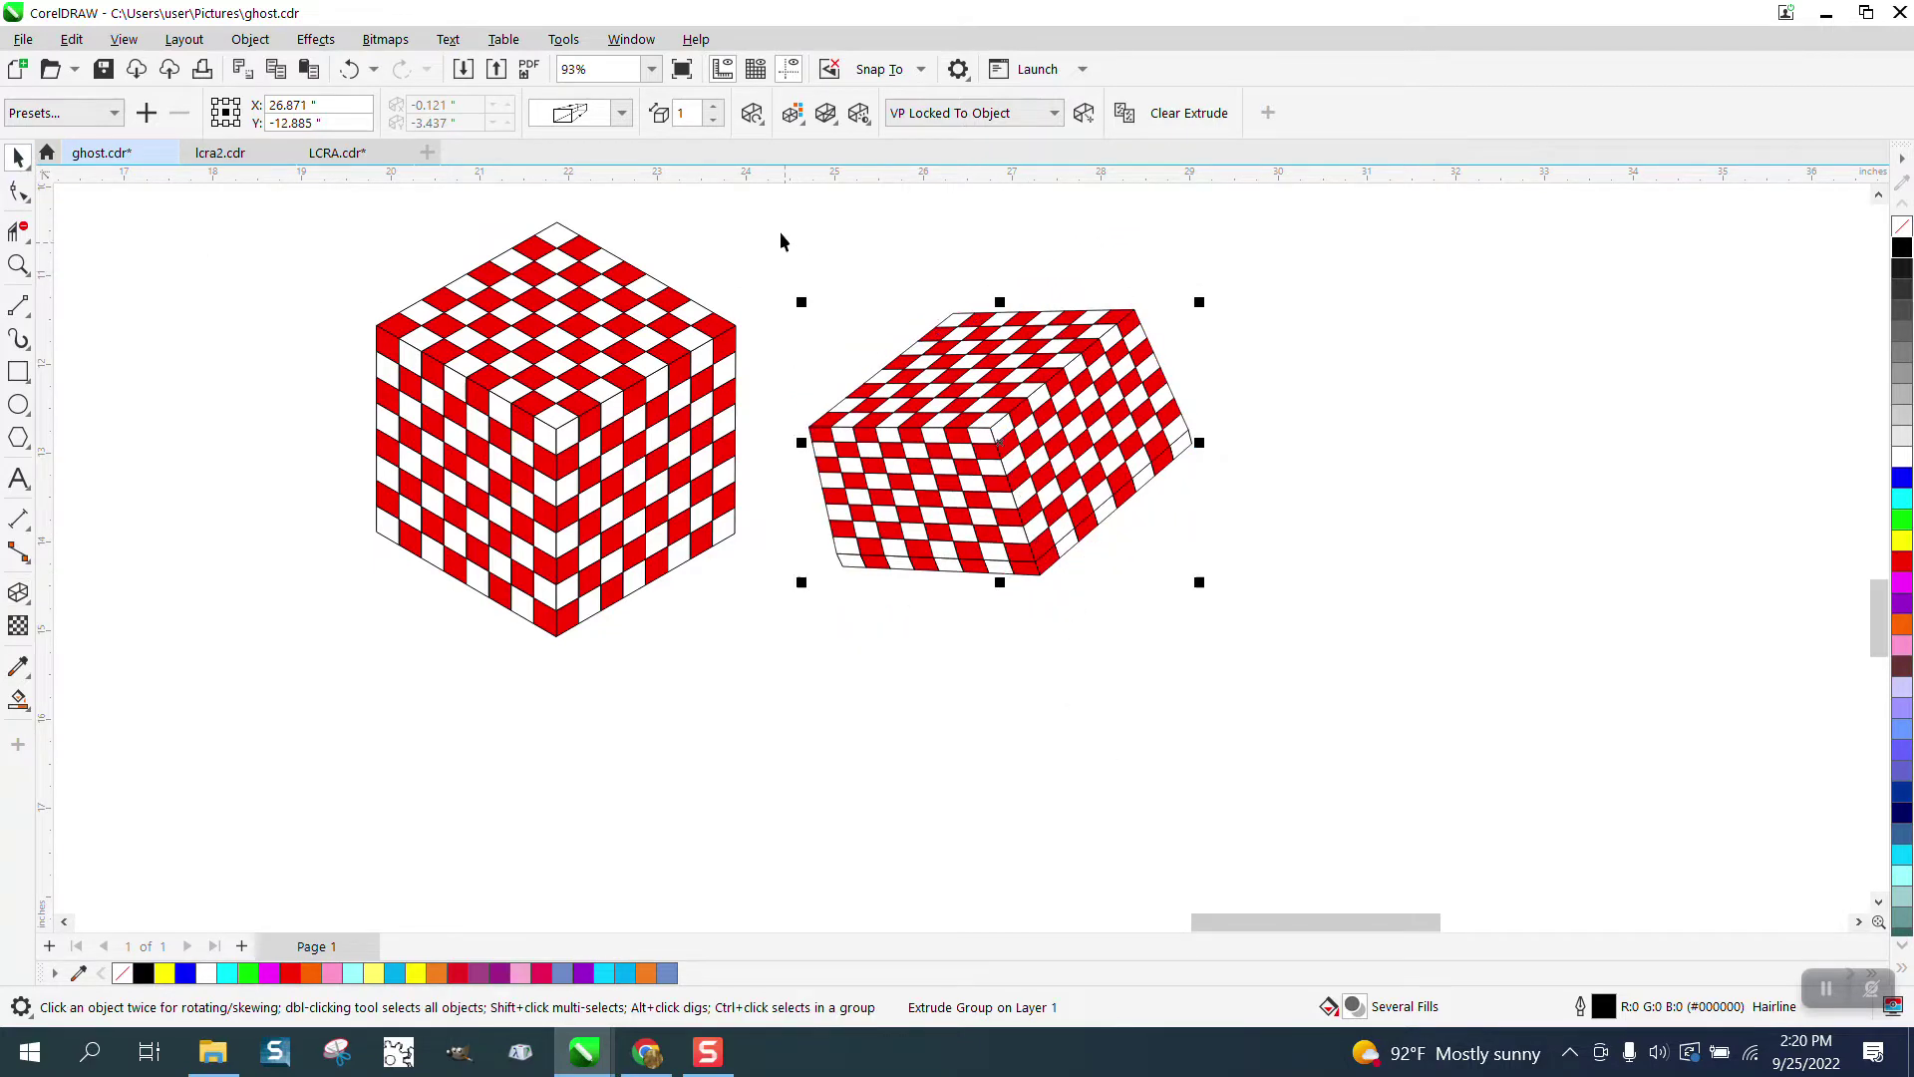
pyautogui.moveTo(779, 232); pyautogui.dragTo(1304, 686)
pyautogui.click(250, 38)
pyautogui.click(340, 574)
pyautogui.click(983, 634)
pyautogui.moveTo(1038, 581); pyautogui.dragTo(1530, 588)
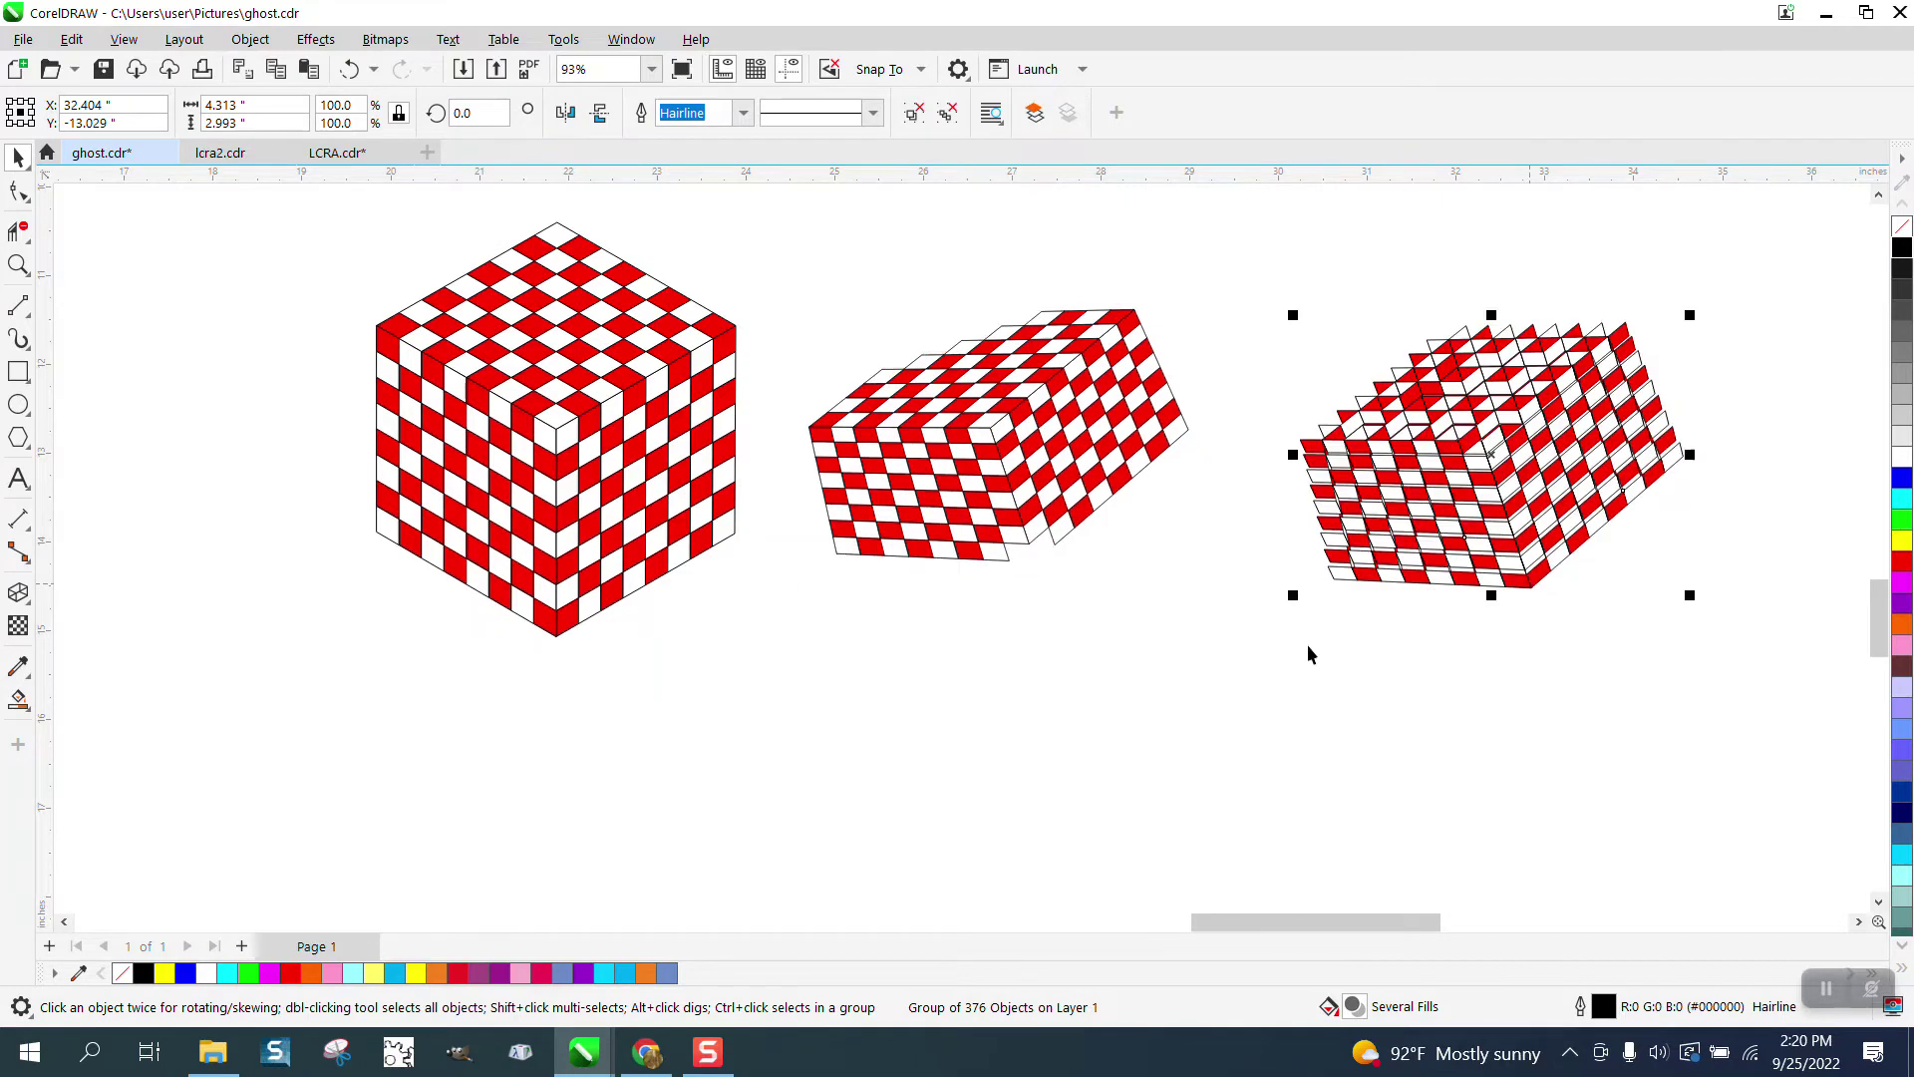
pyautogui.click(349, 69)
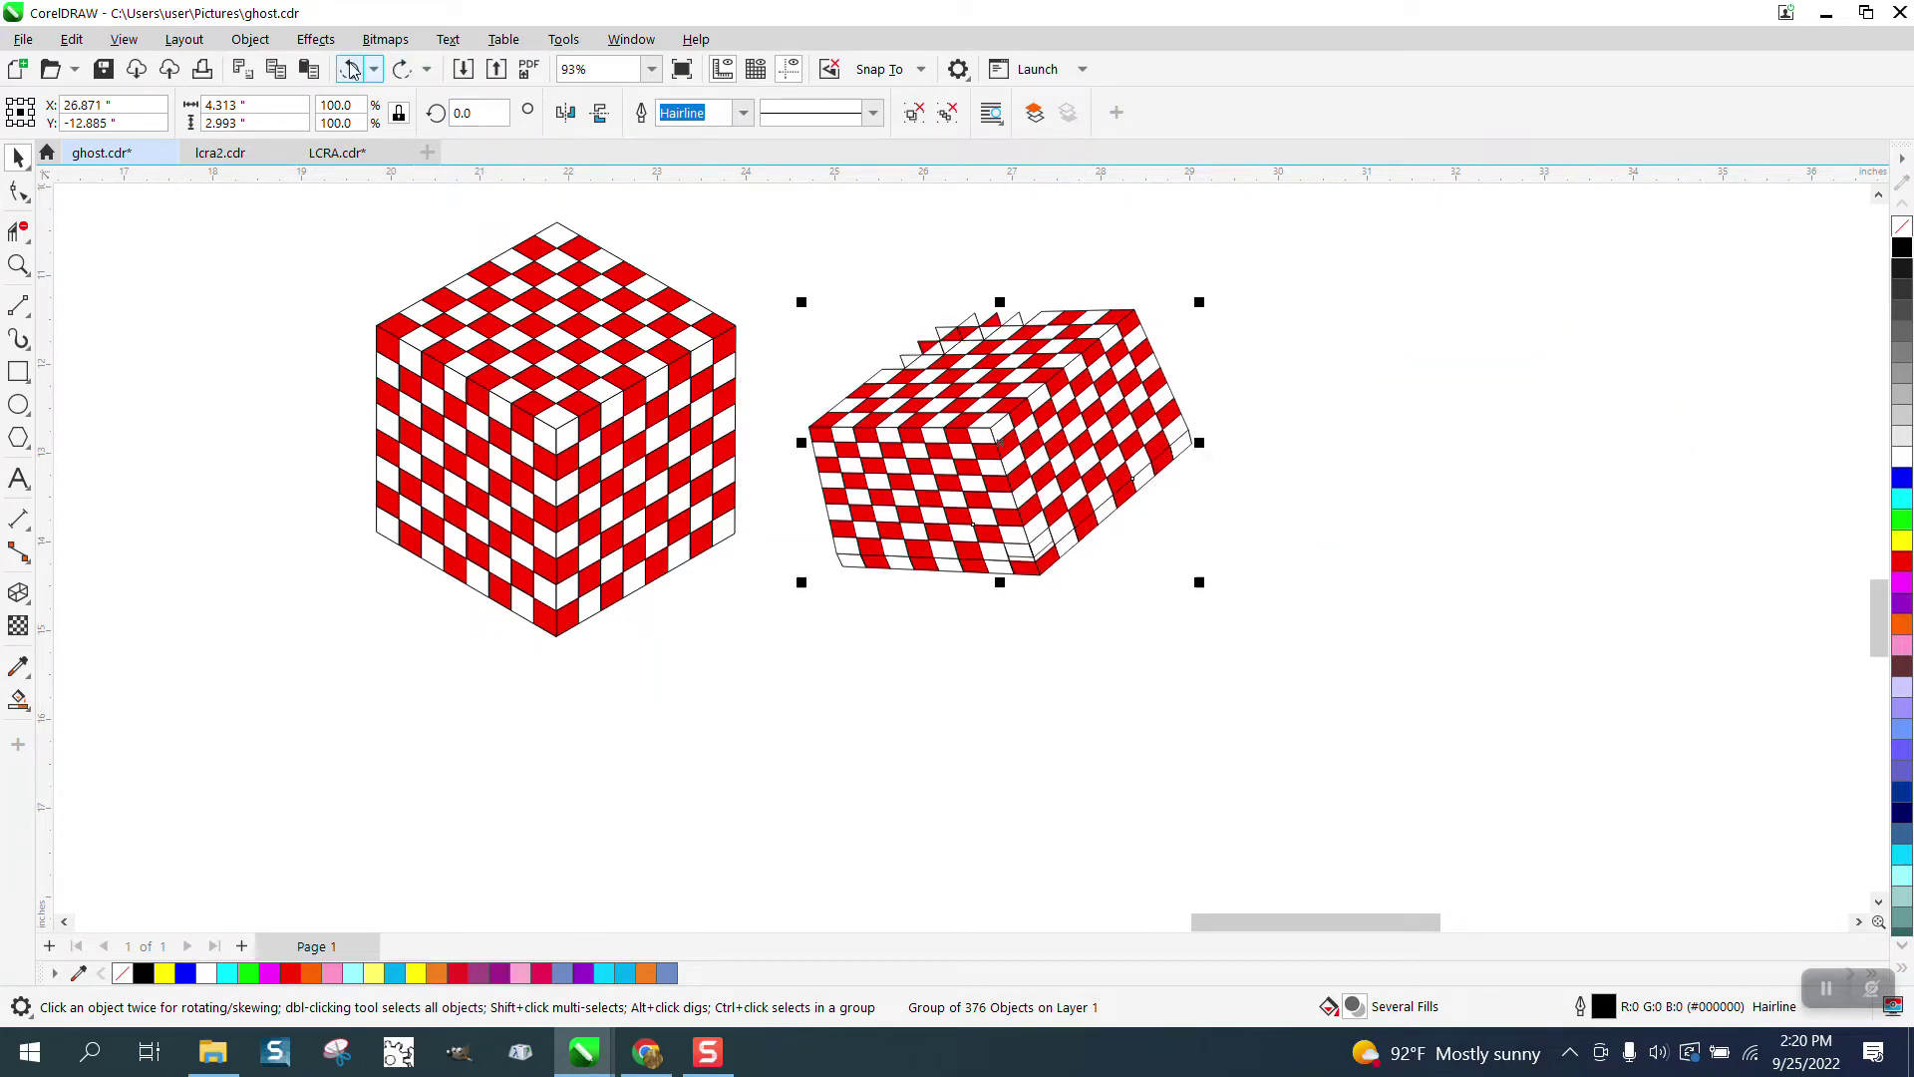
pyautogui.click(349, 69)
# Shift the box right, break its extrude group apart, place a copy lower right, and move the middle box up-left.
pyautogui.click(1037, 613)
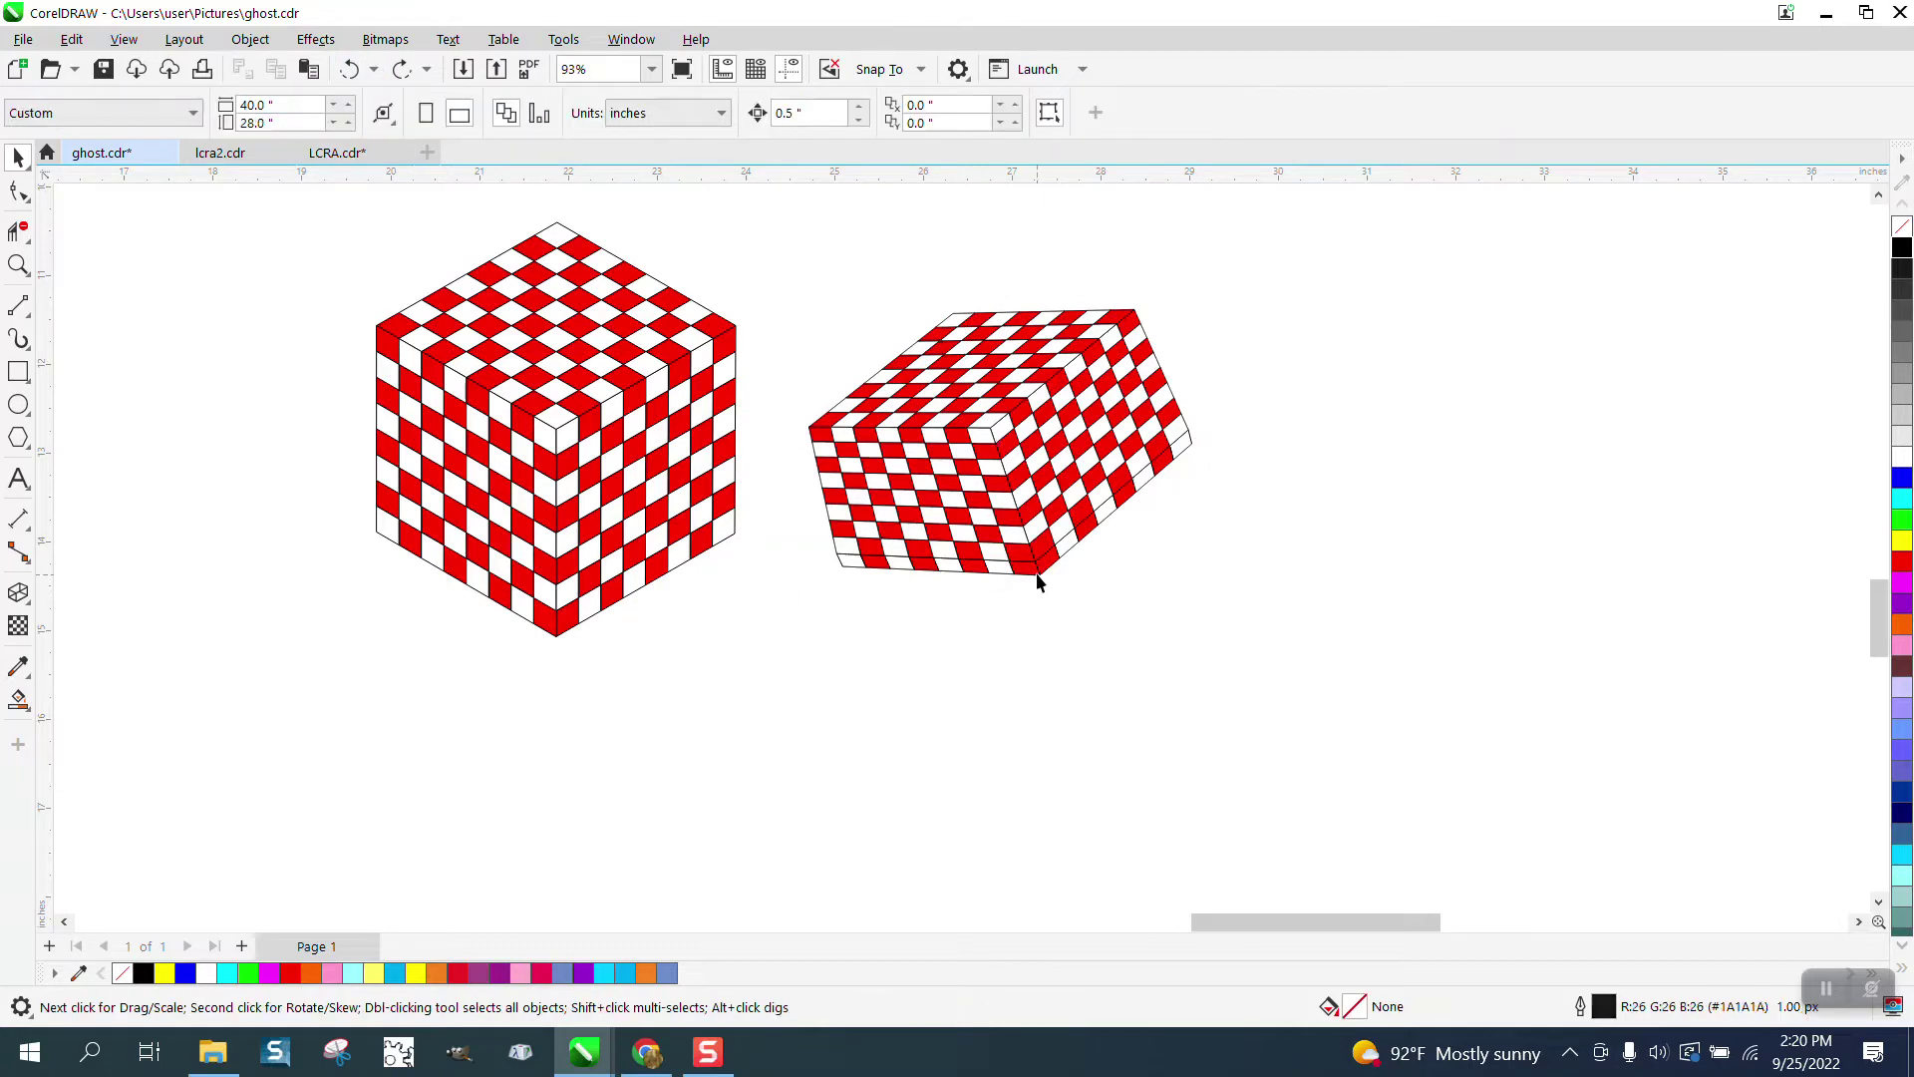
pyautogui.moveTo(1037, 583); pyautogui.dragTo(1159, 602)
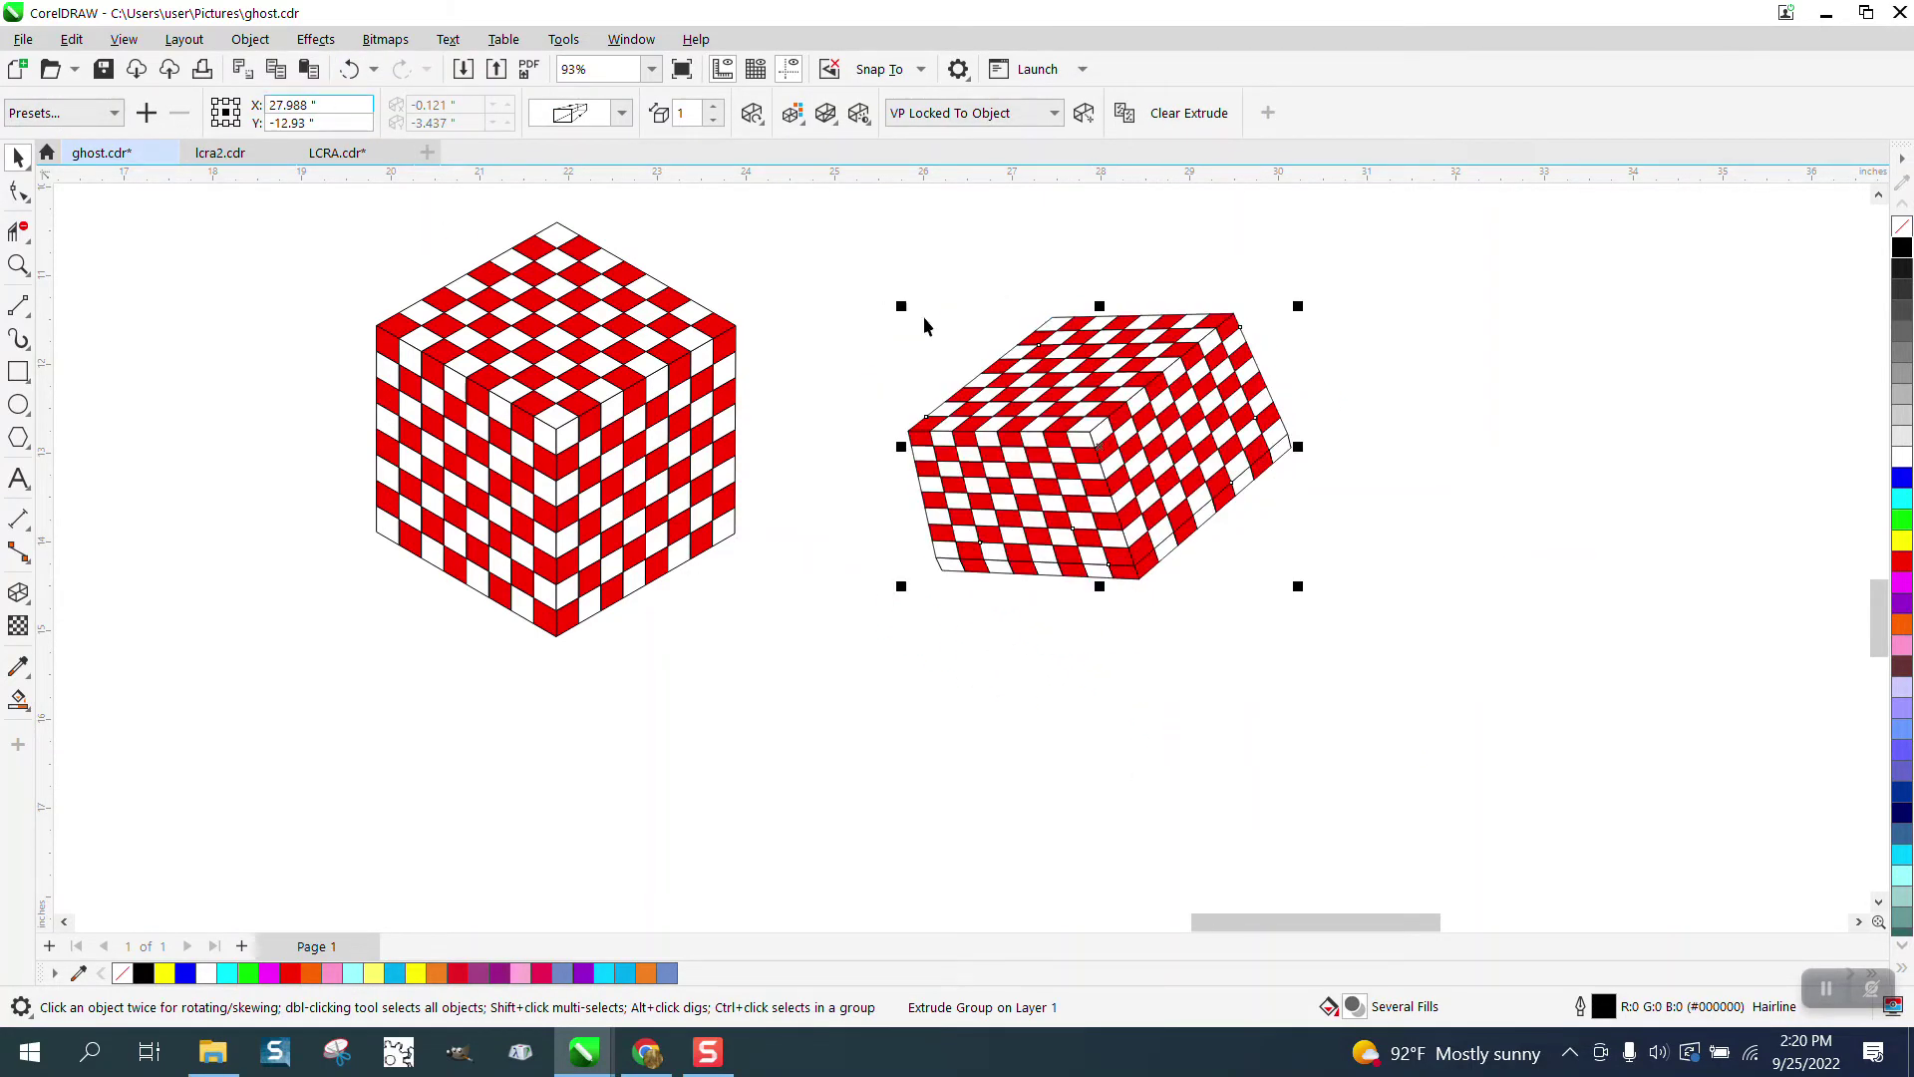
pyautogui.moveTo(842, 244); pyautogui.dragTo(1600, 734)
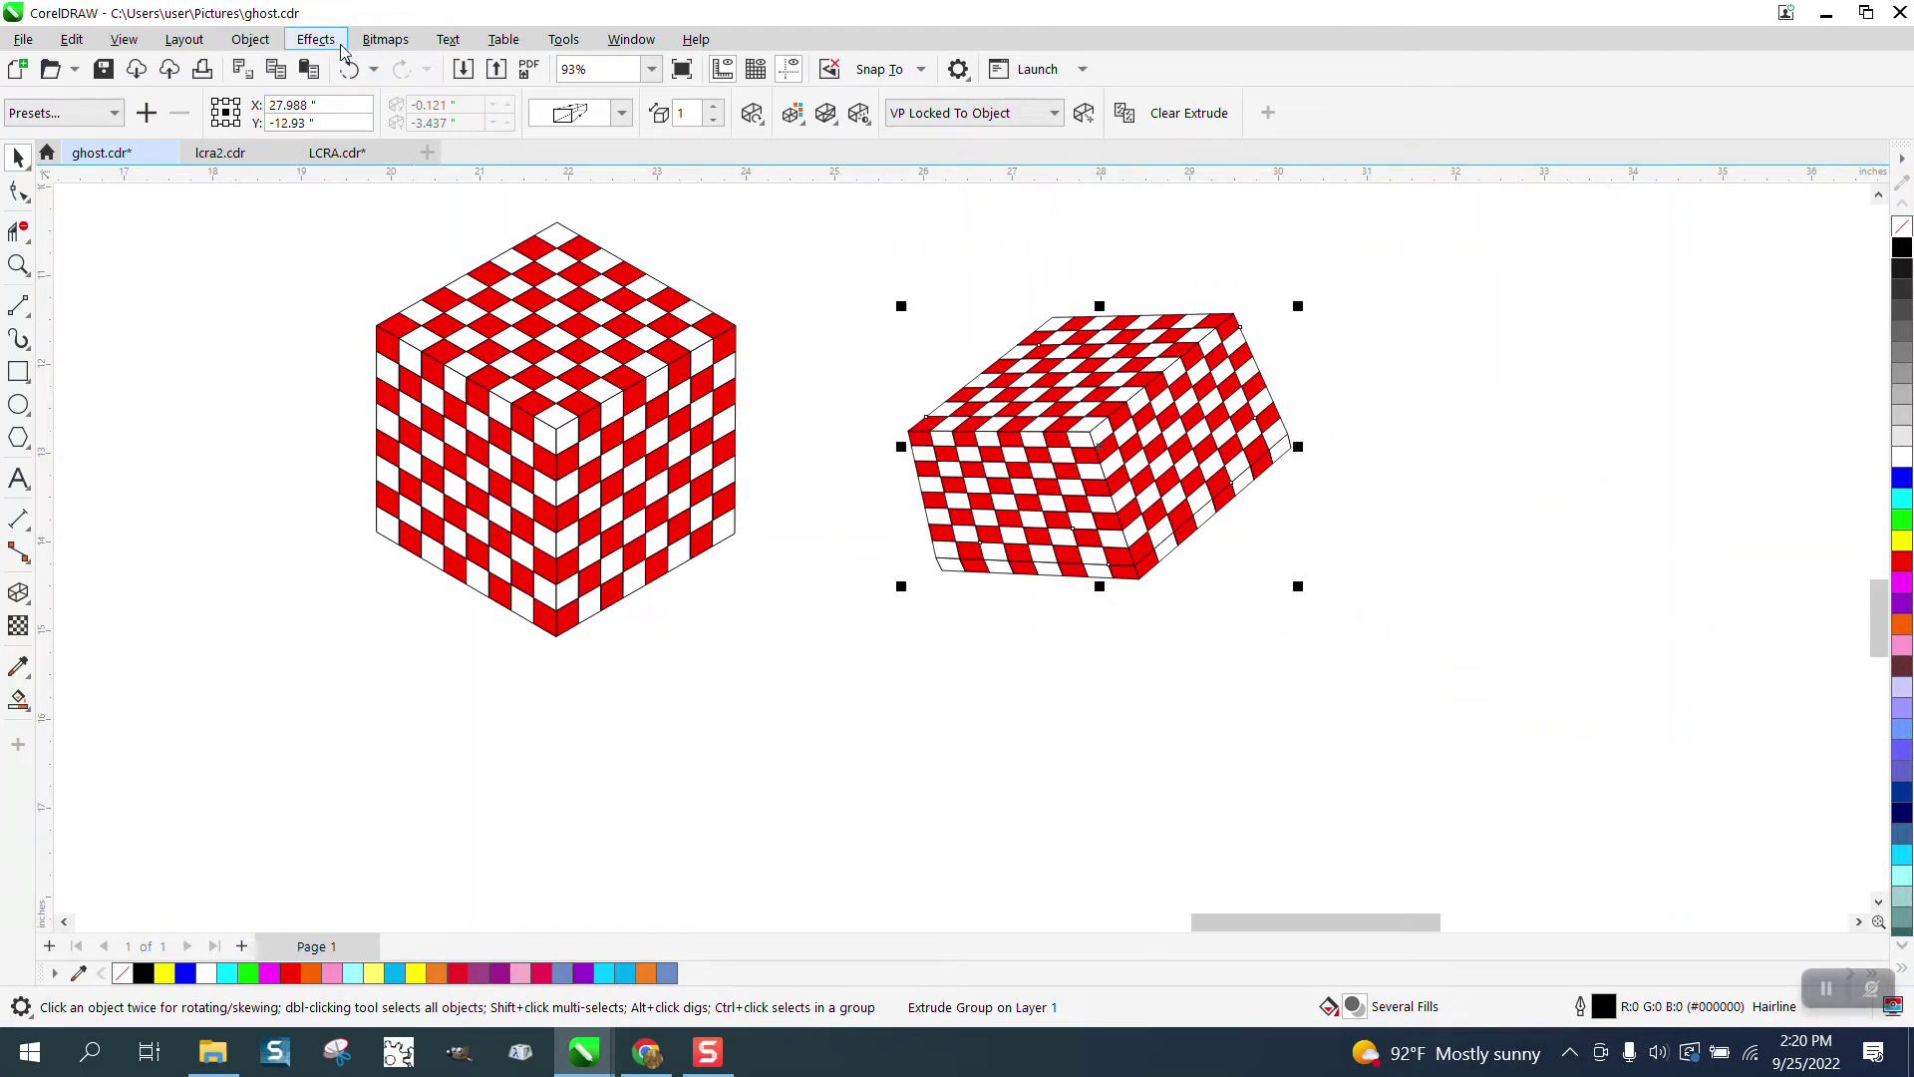
pyautogui.click(250, 40)
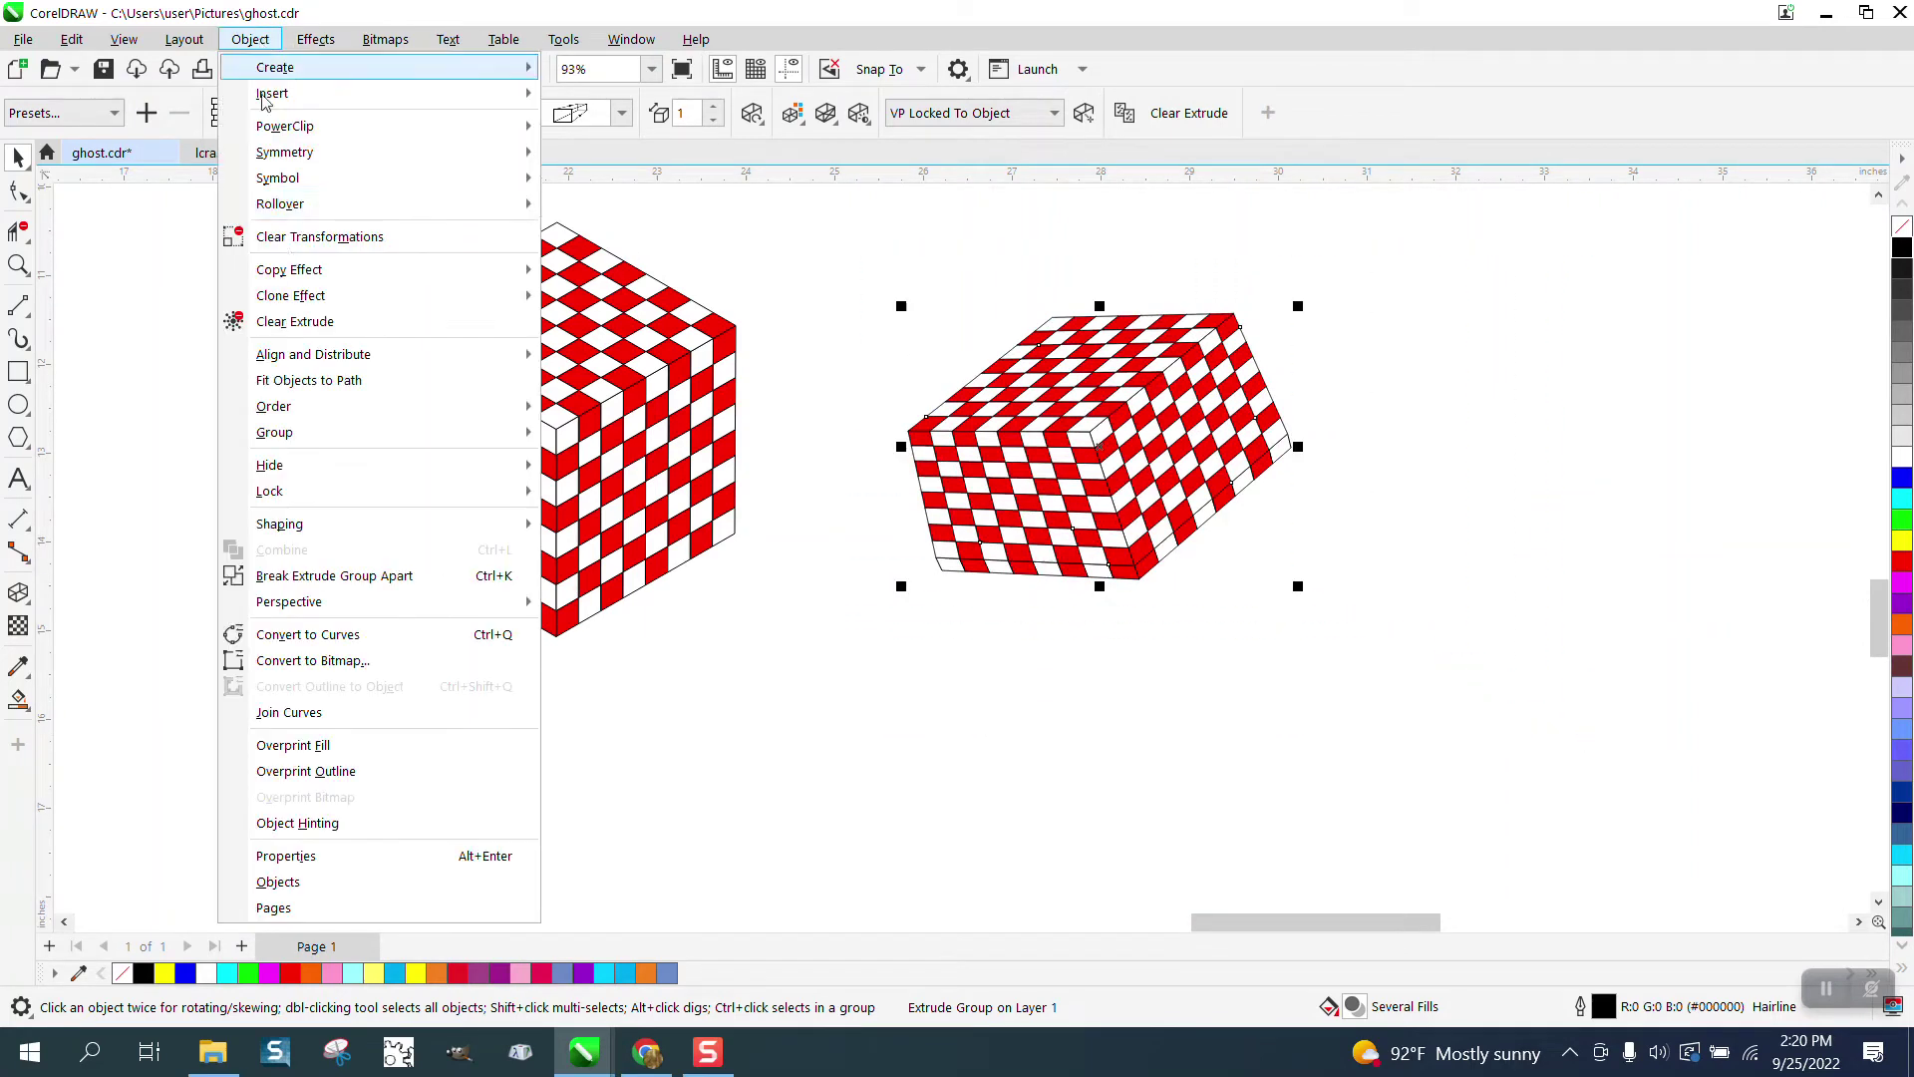
pyautogui.click(354, 575)
pyautogui.click(1127, 676)
pyautogui.moveTo(1143, 587); pyautogui.dragTo(1498, 695)
pyautogui.moveTo(1159, 469); pyautogui.dragTo(1072, 398)
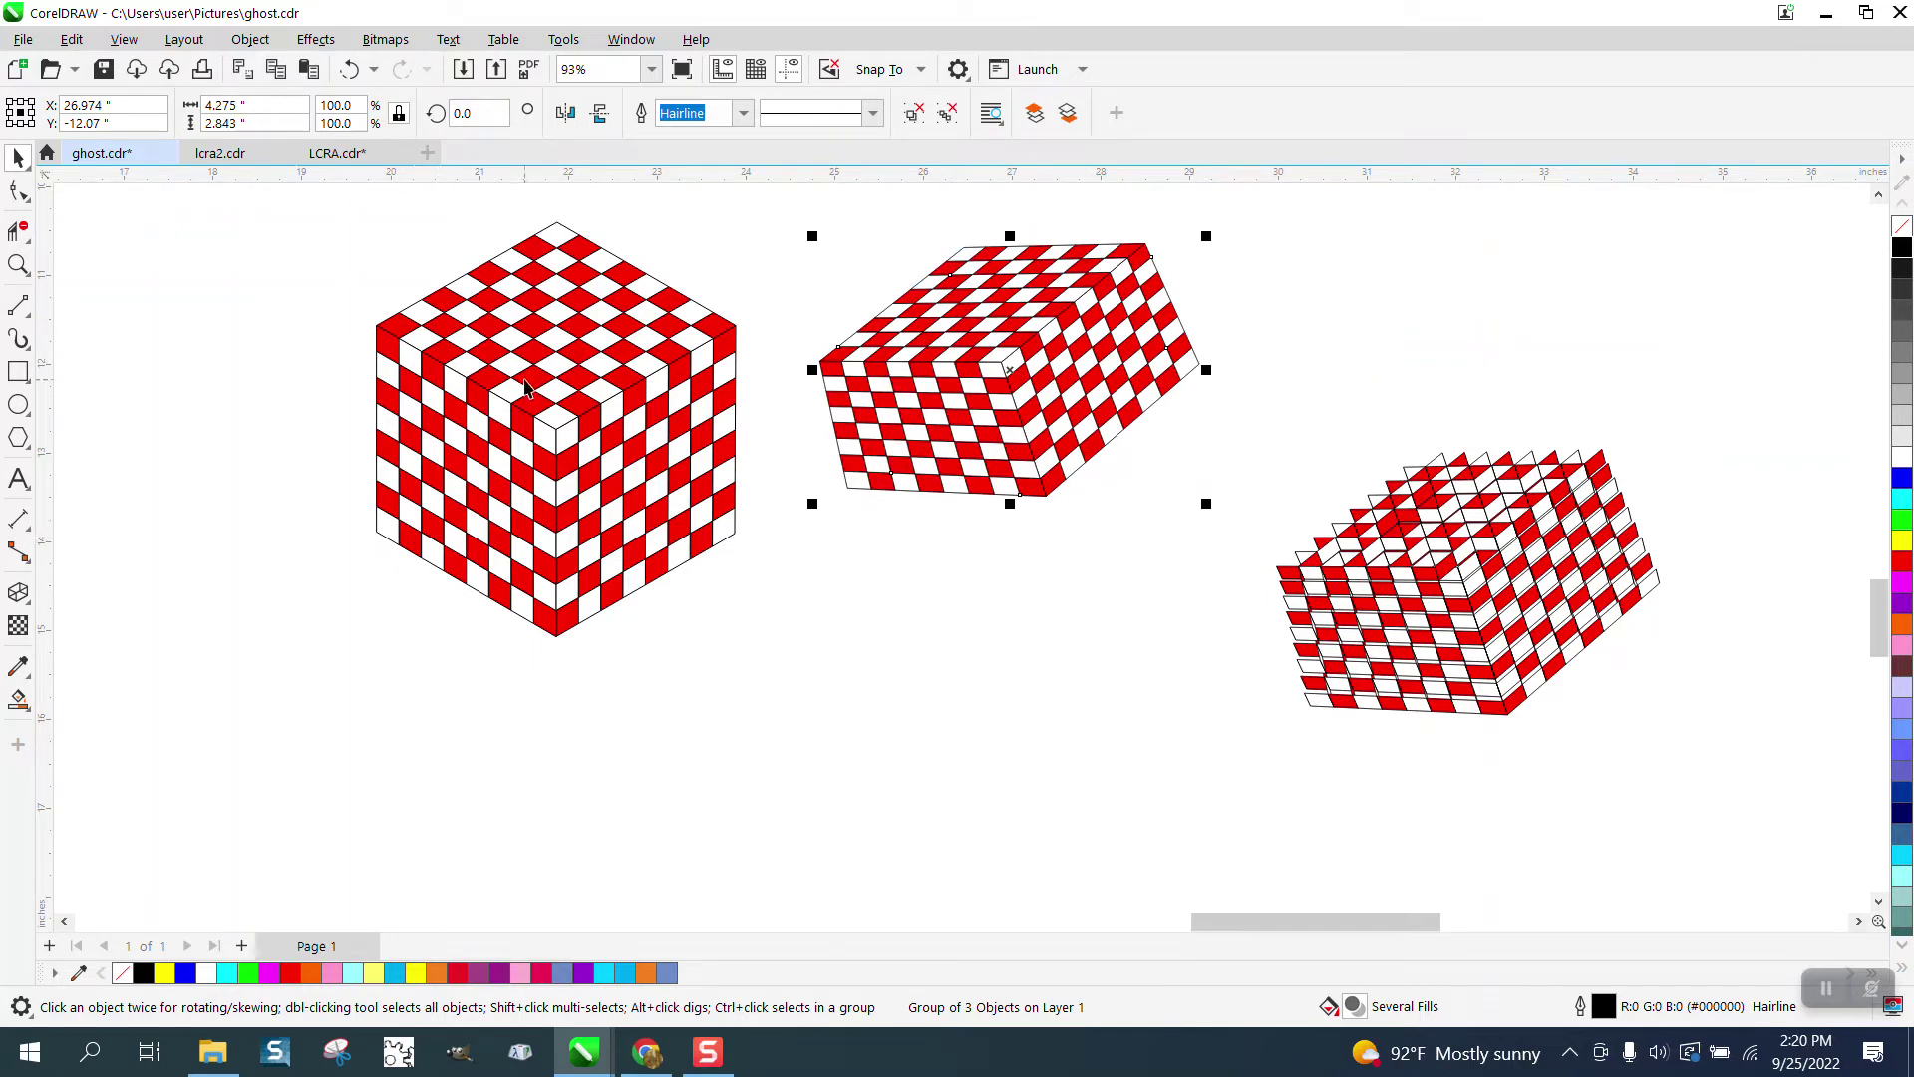
# Undo recent edits to remove the right-hand copy and restore the middle box's extrusion.
pyautogui.click(973, 414)
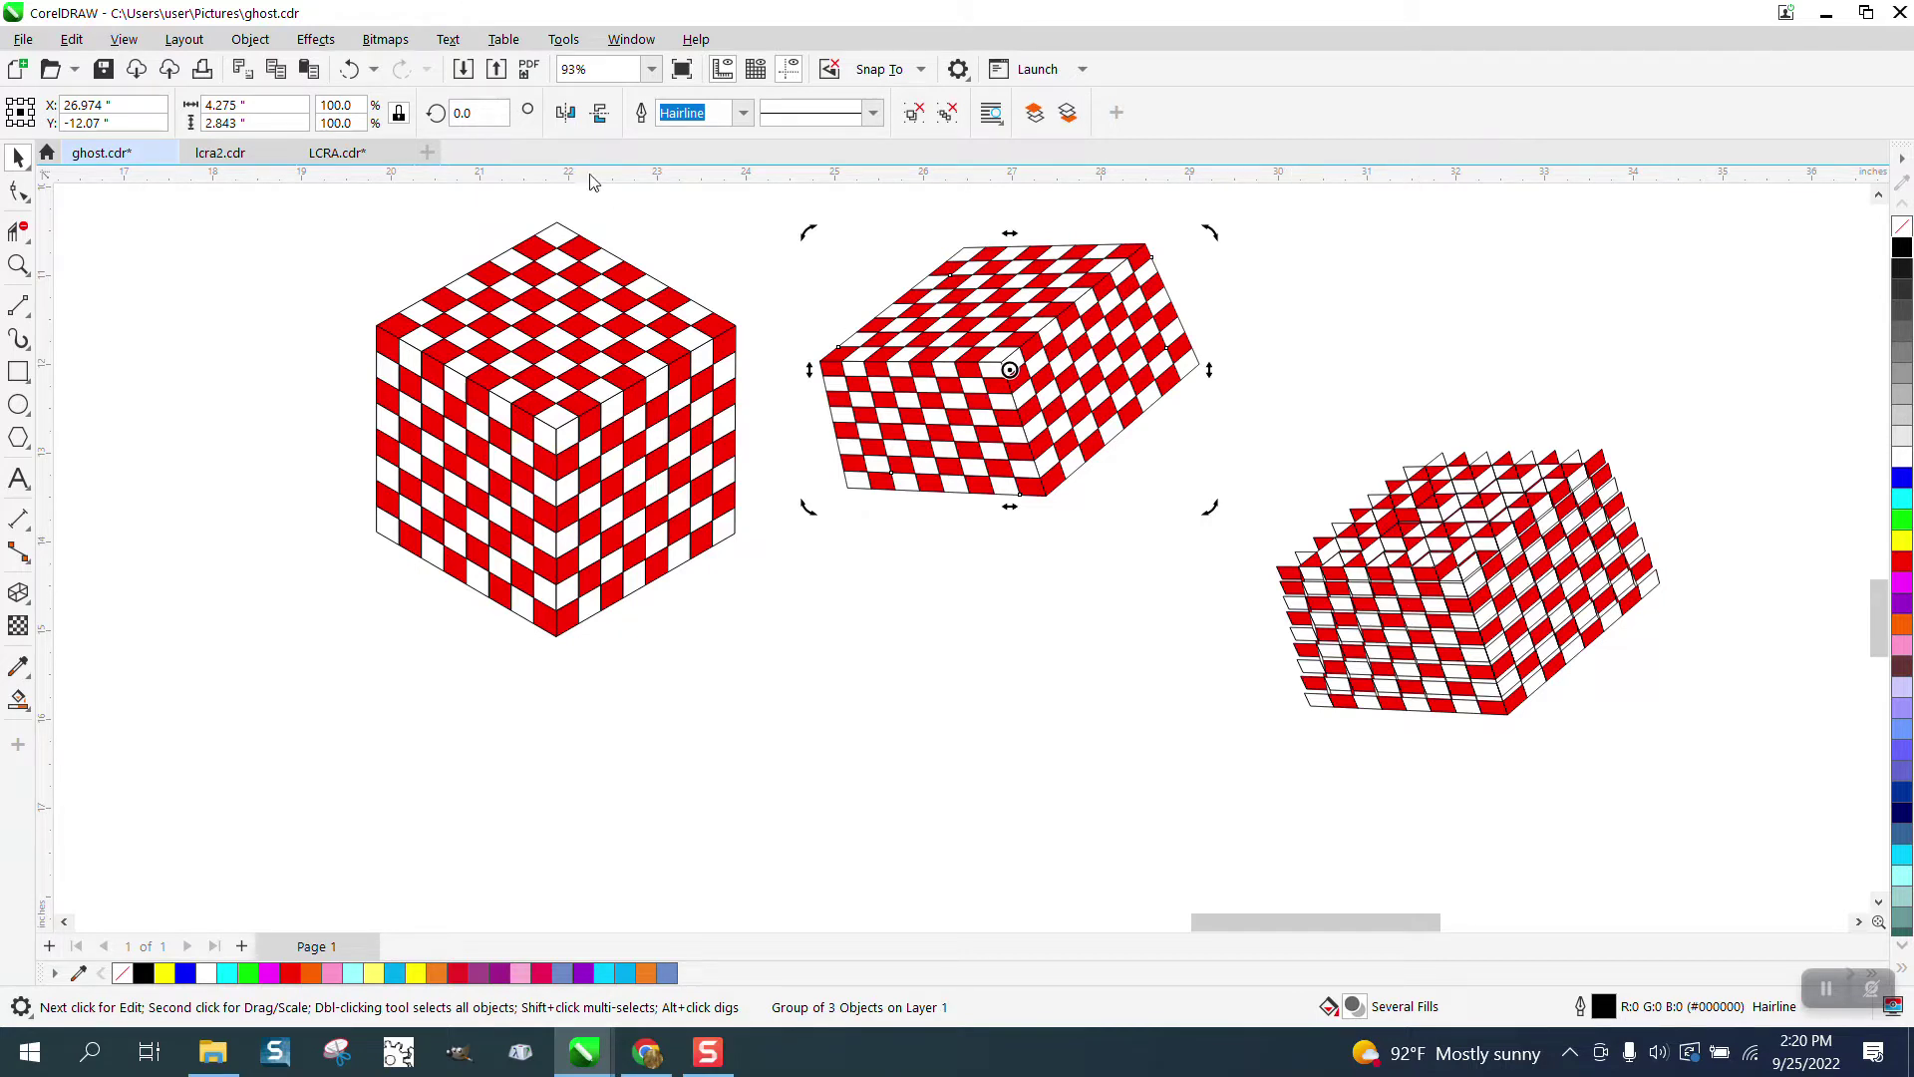
pyautogui.click(350, 70)
pyautogui.click(350, 70)
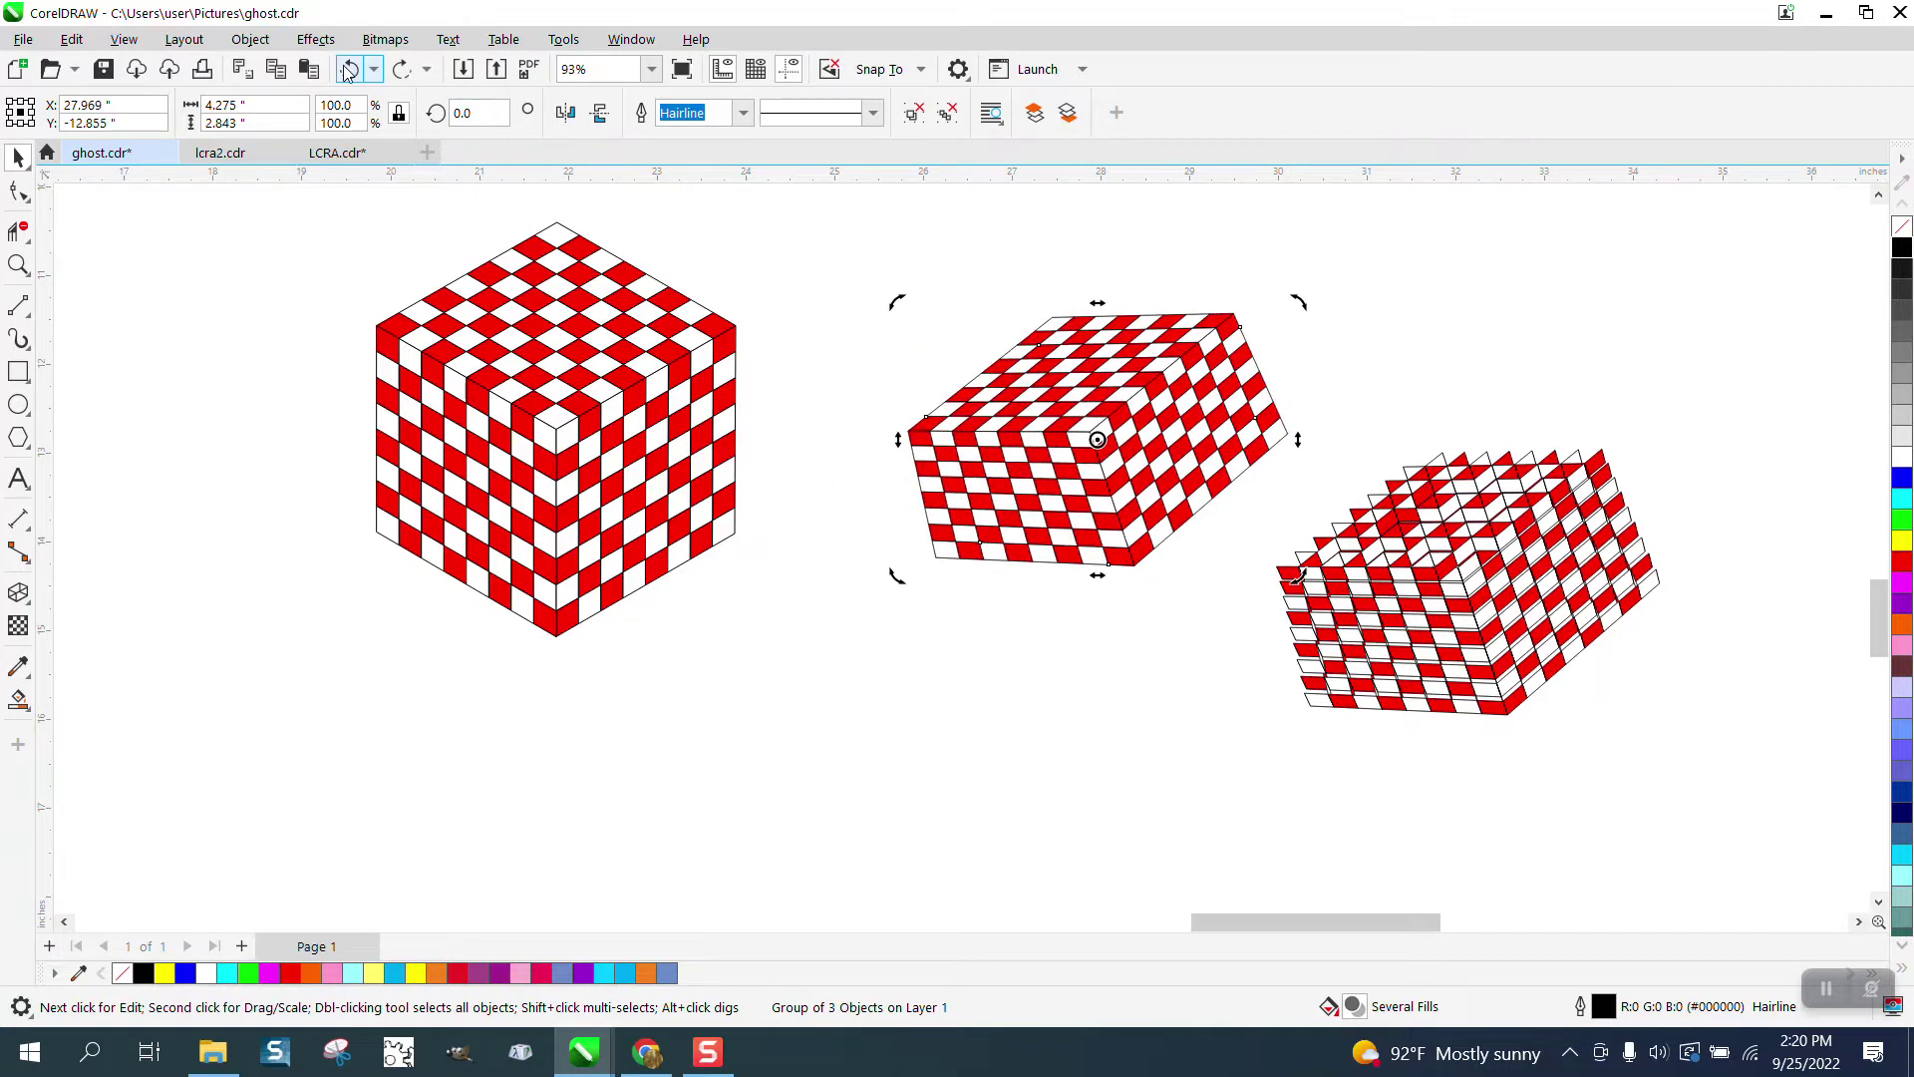
pyautogui.click(349, 71)
pyautogui.click(349, 70)
pyautogui.click(349, 71)
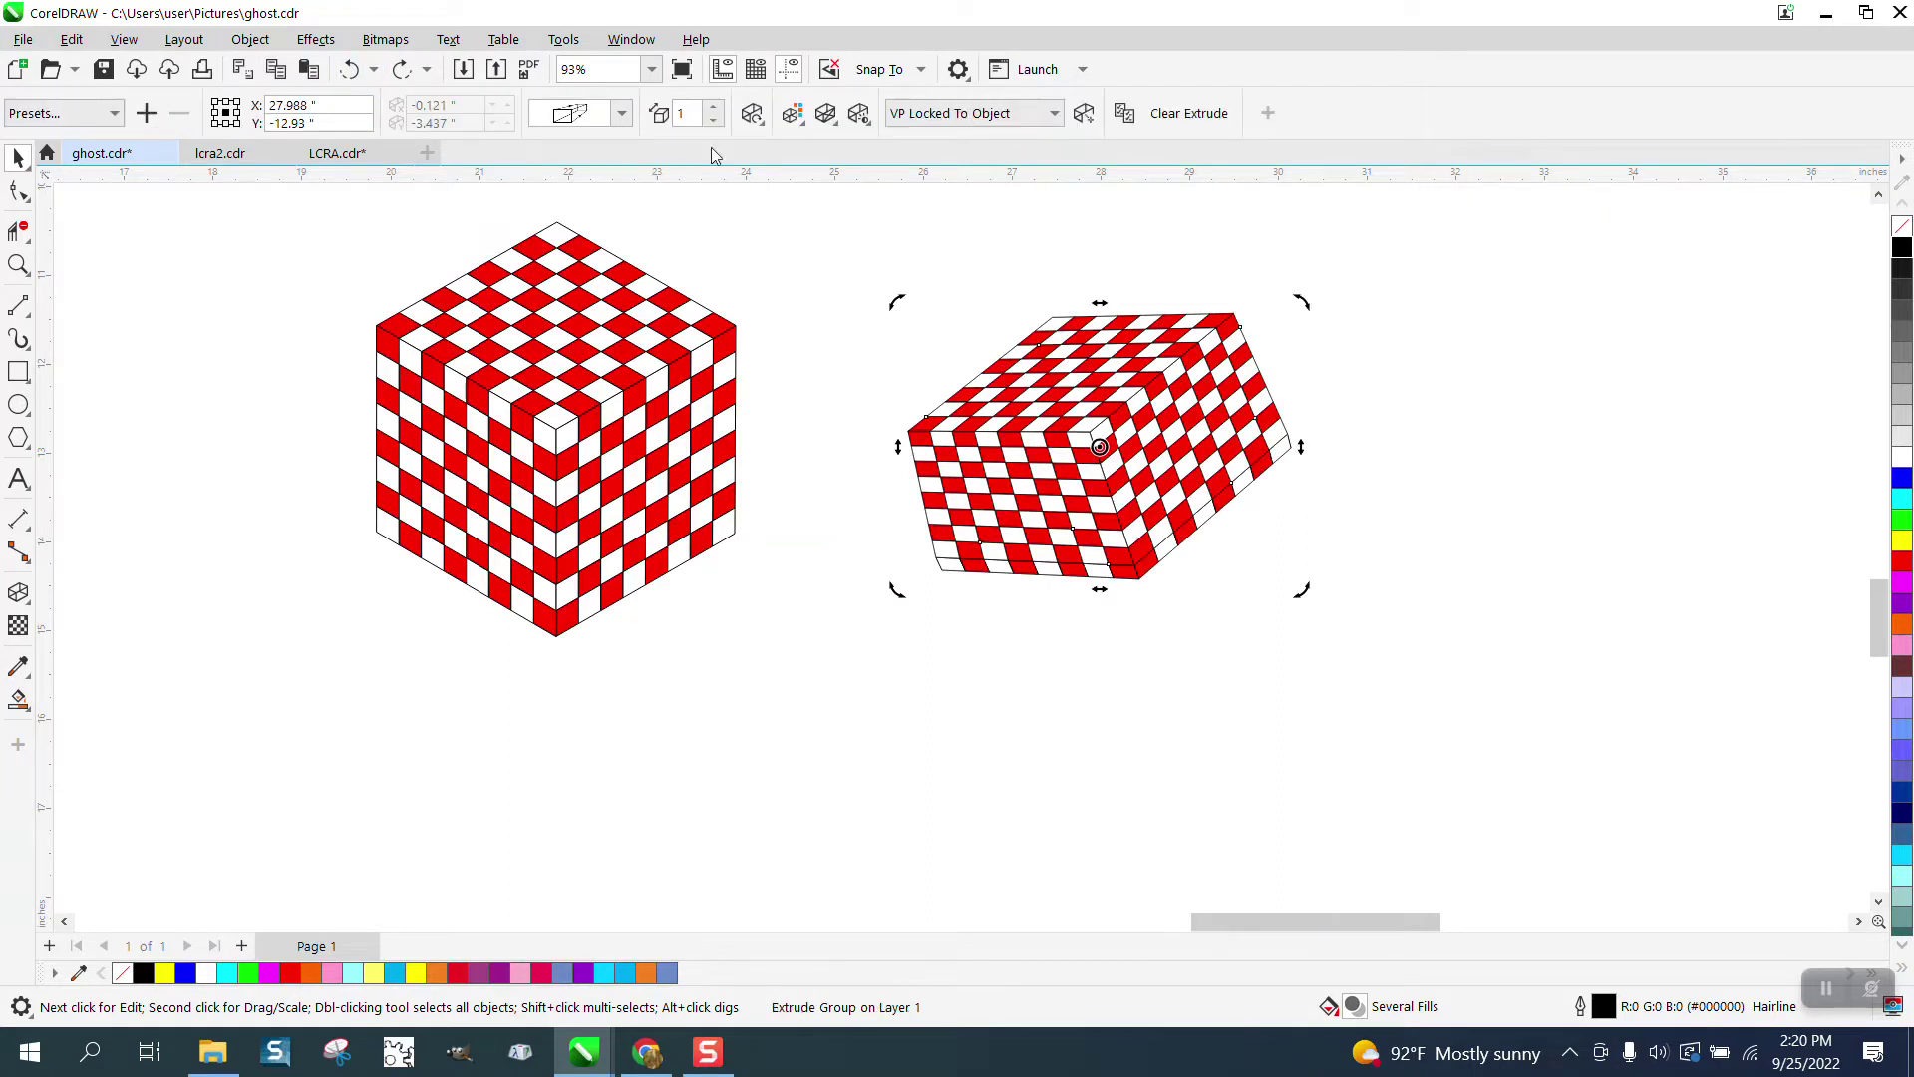
# Re-rotate the extrusion toward front-facing and deepen it into long red-white striped sides, then select it.
pyautogui.click(752, 113)
pyautogui.moveTo(922, 287); pyautogui.dragTo(912, 310)
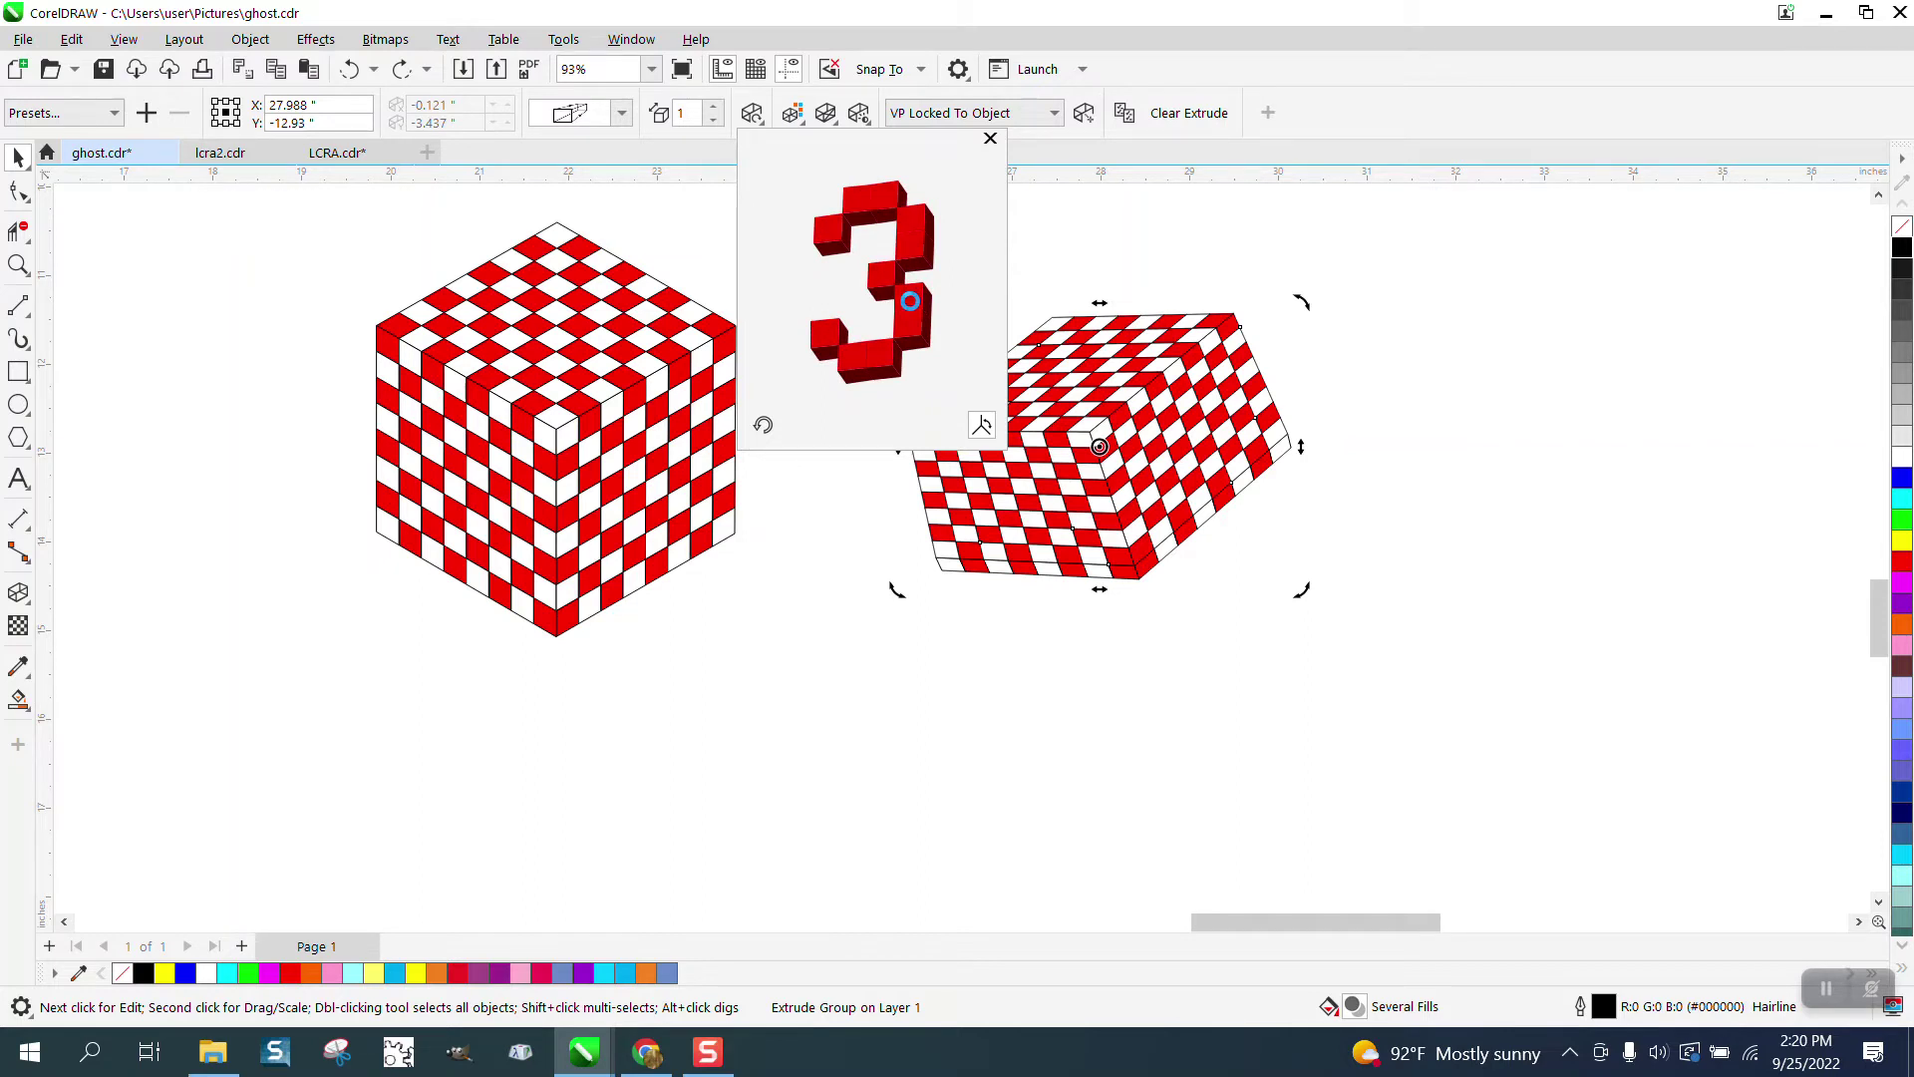
pyautogui.moveTo(911, 301); pyautogui.dragTo(911, 301)
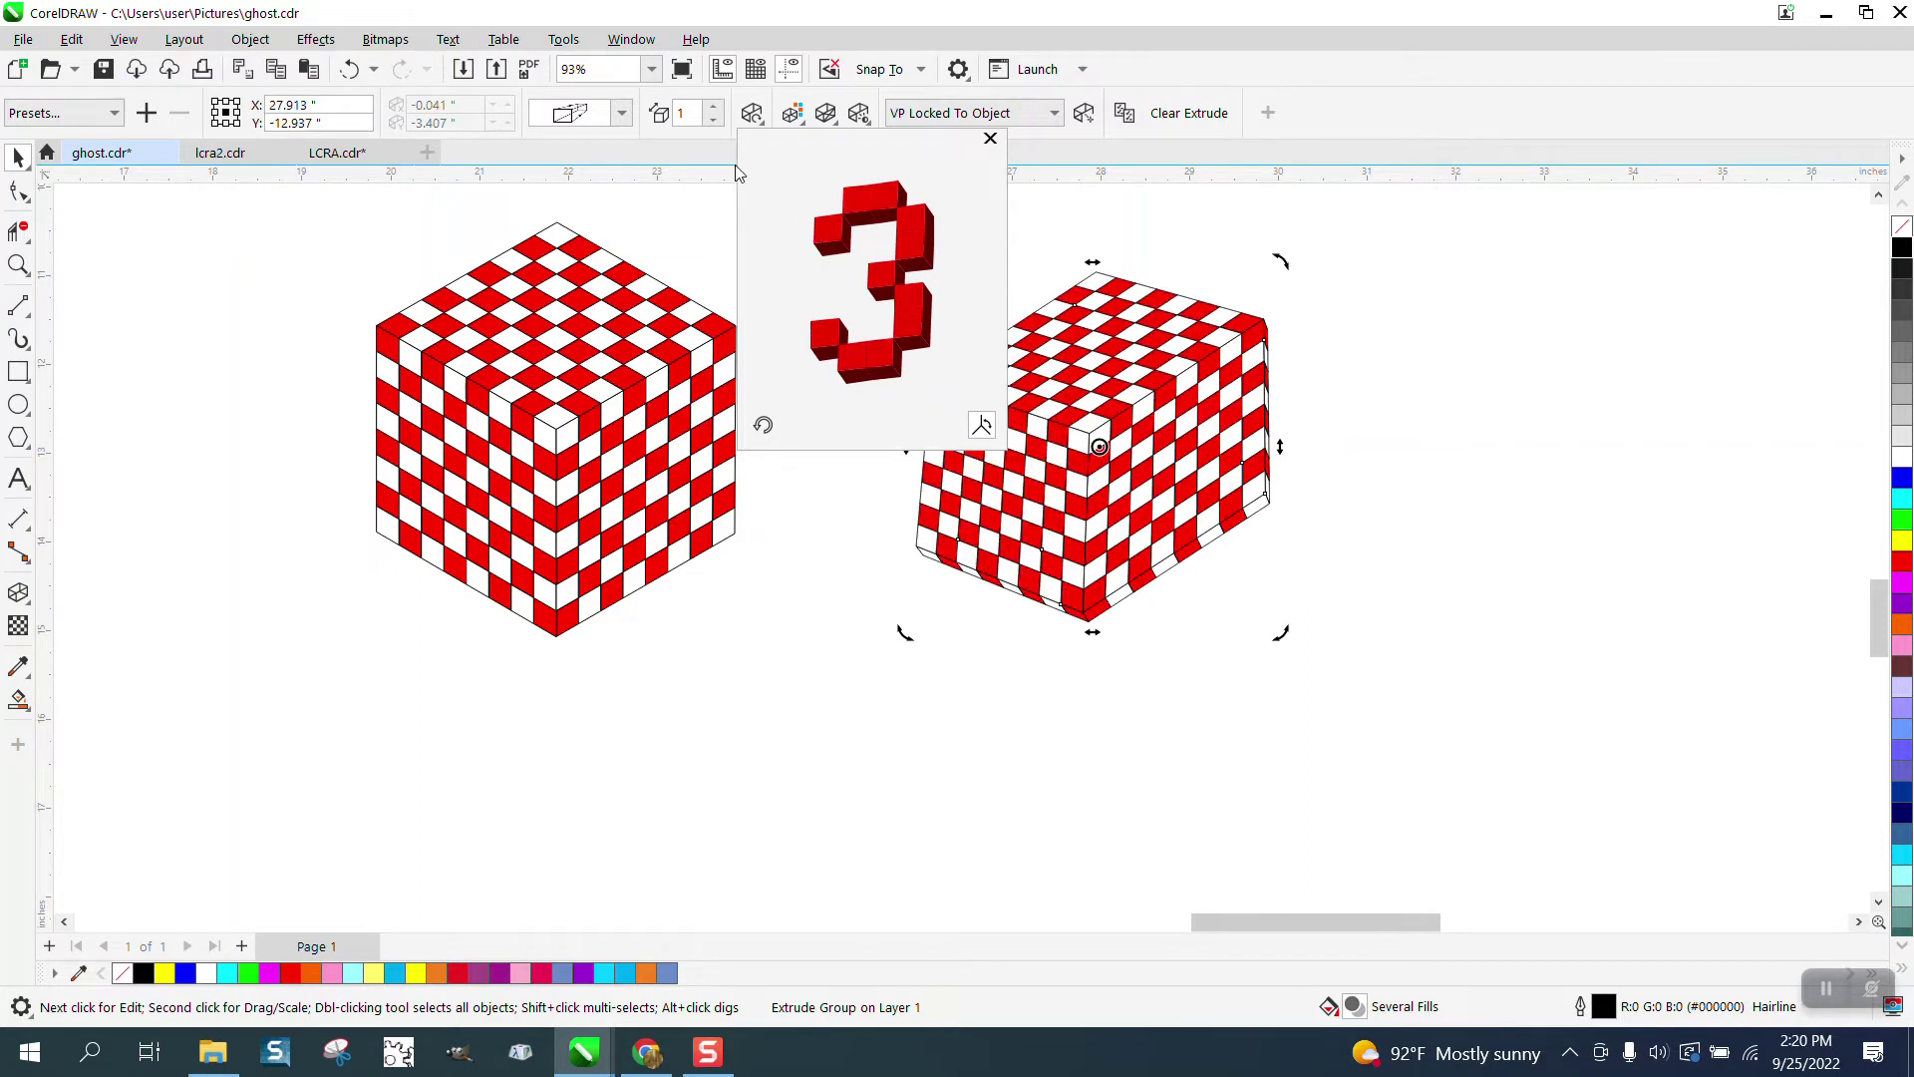
pyautogui.click(714, 120)
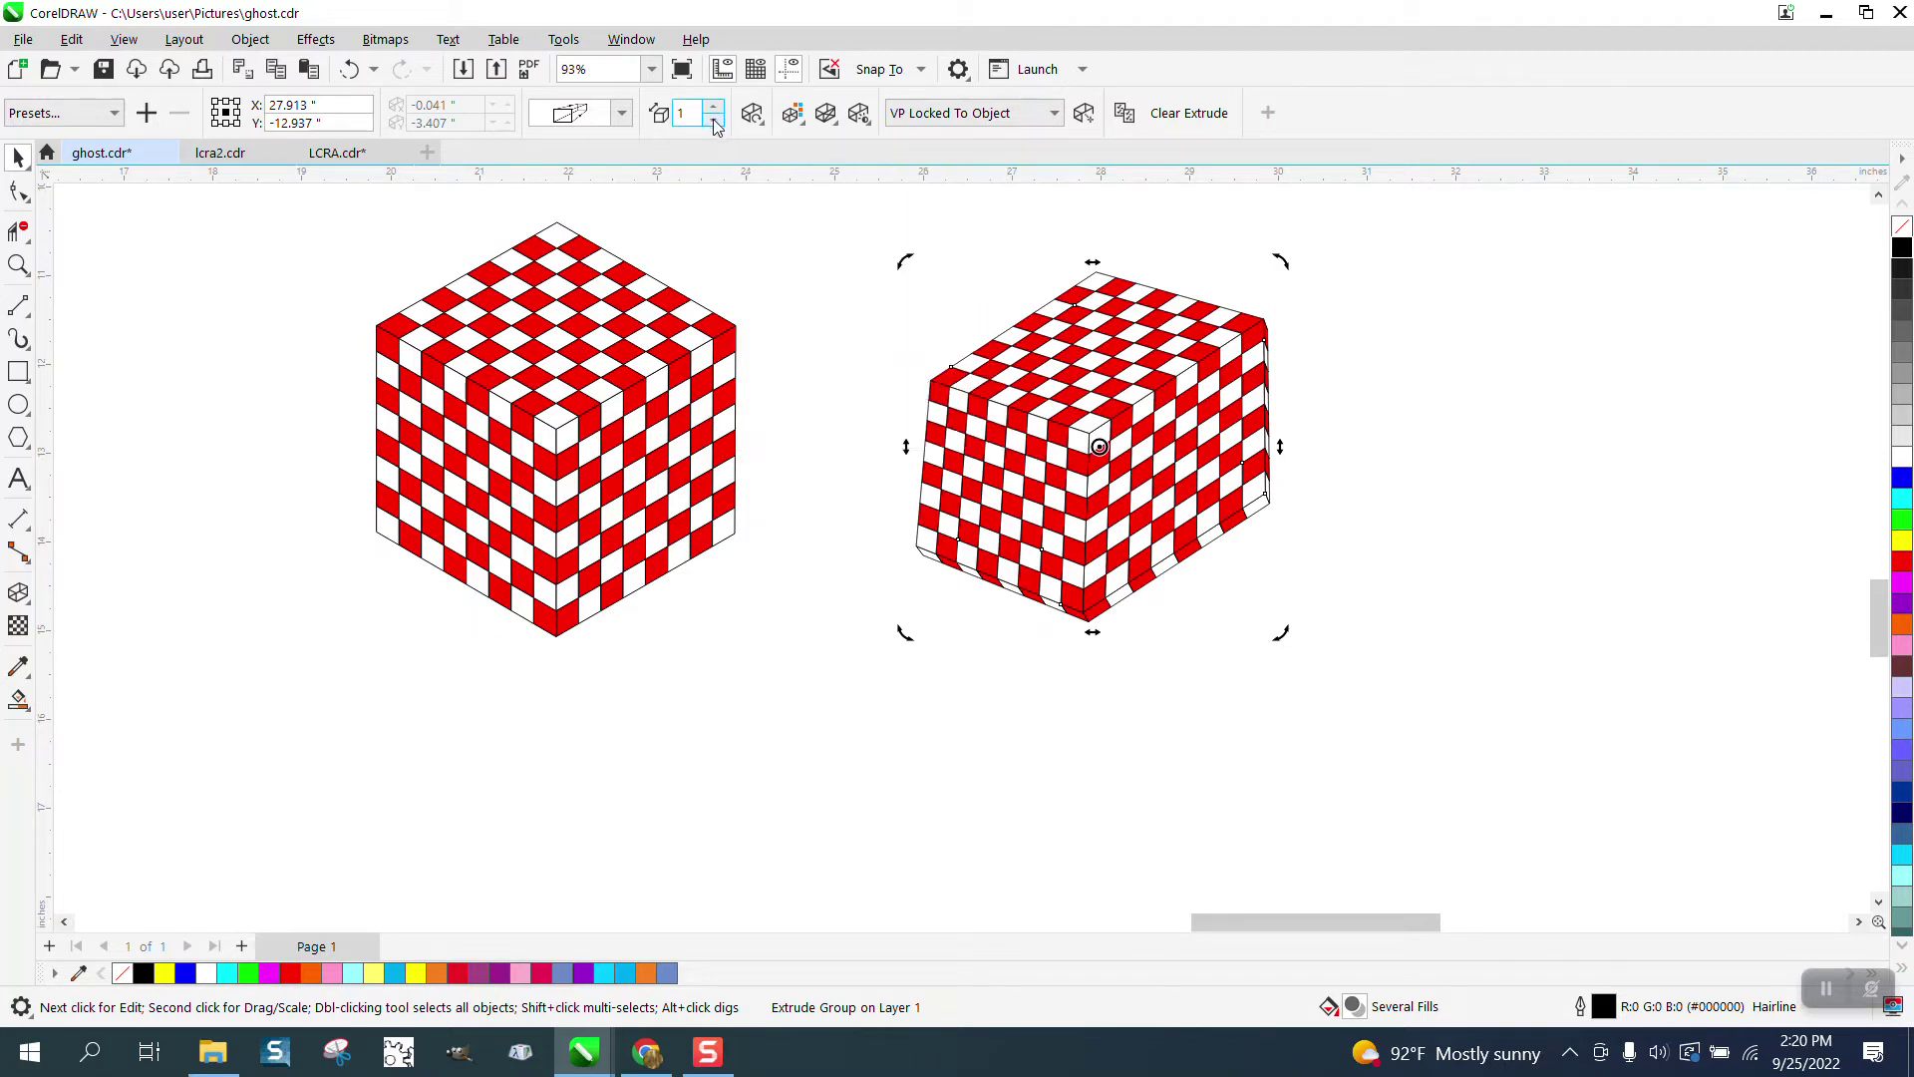
pyautogui.click(714, 115)
pyautogui.write('6')
pyautogui.press('Return')
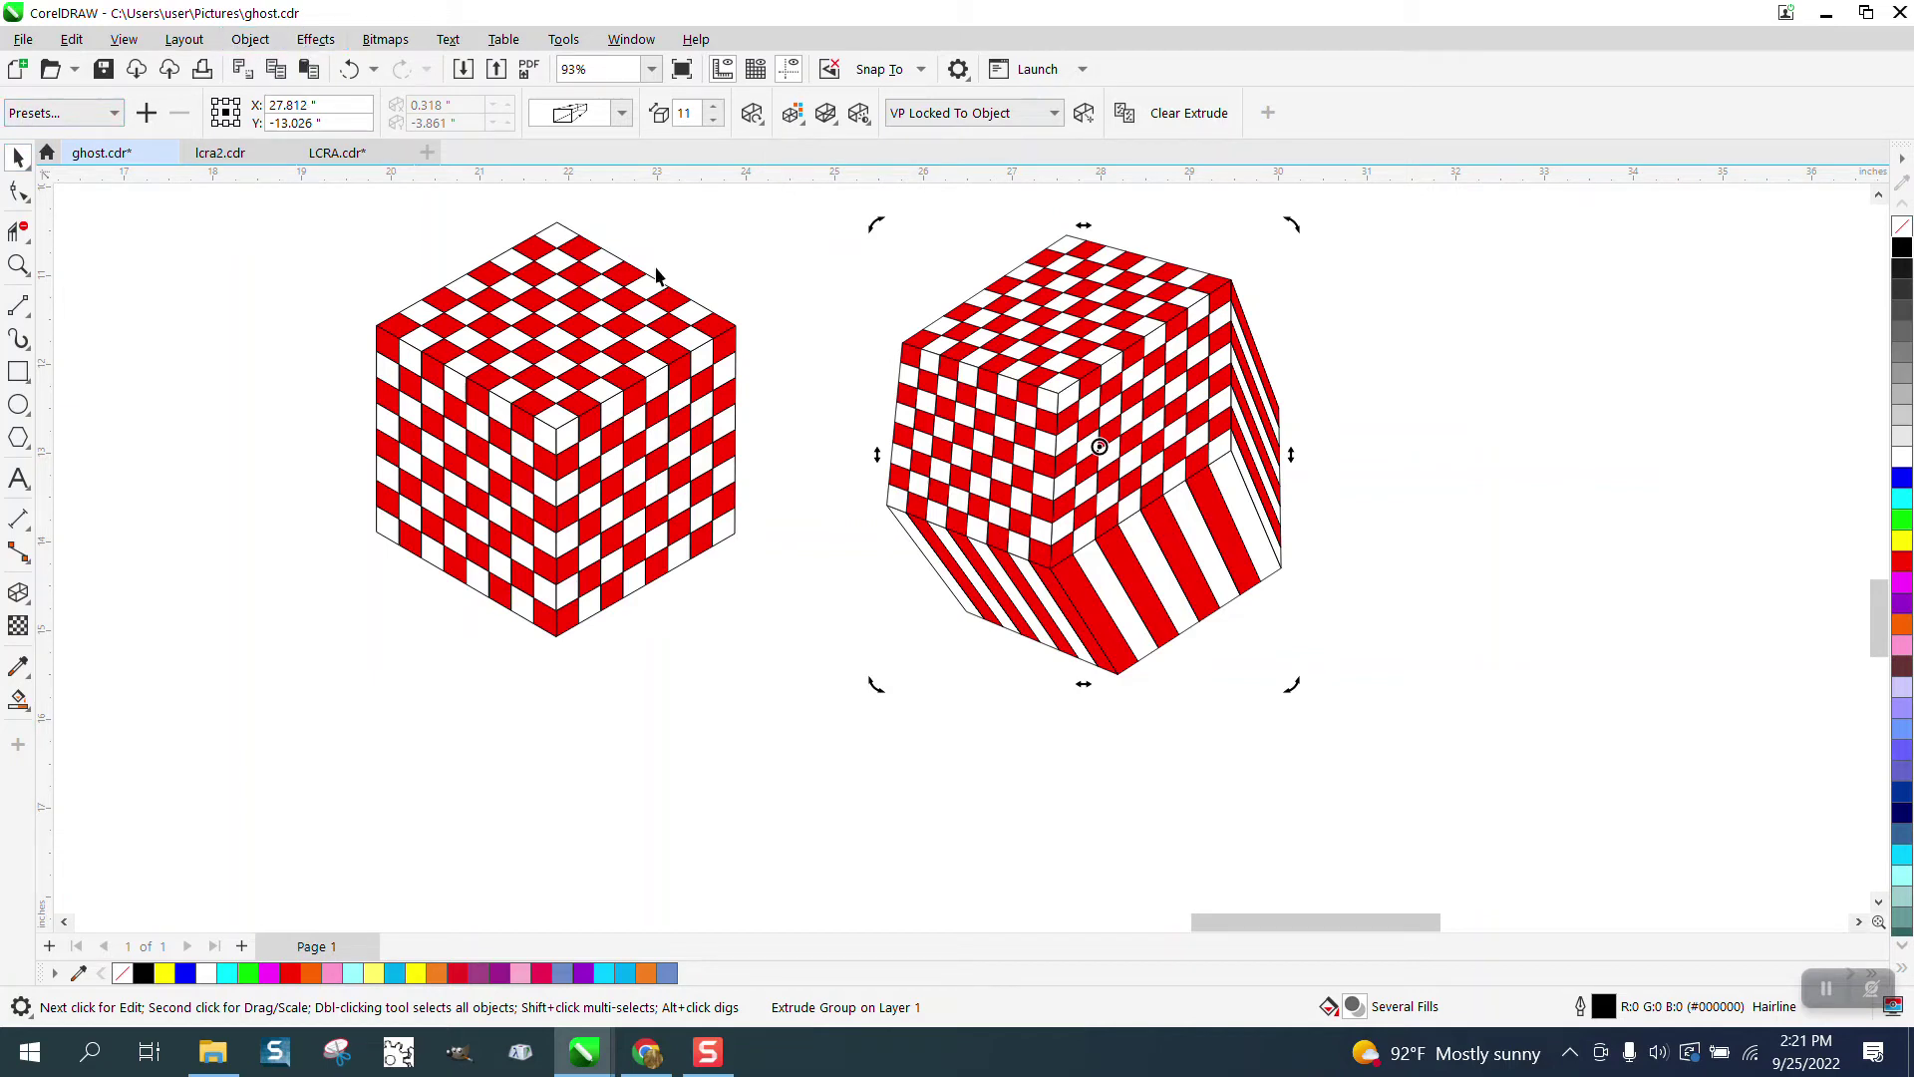
pyautogui.click(808, 252)
pyautogui.moveTo(1253, 623); pyautogui.dragTo(1506, 770)
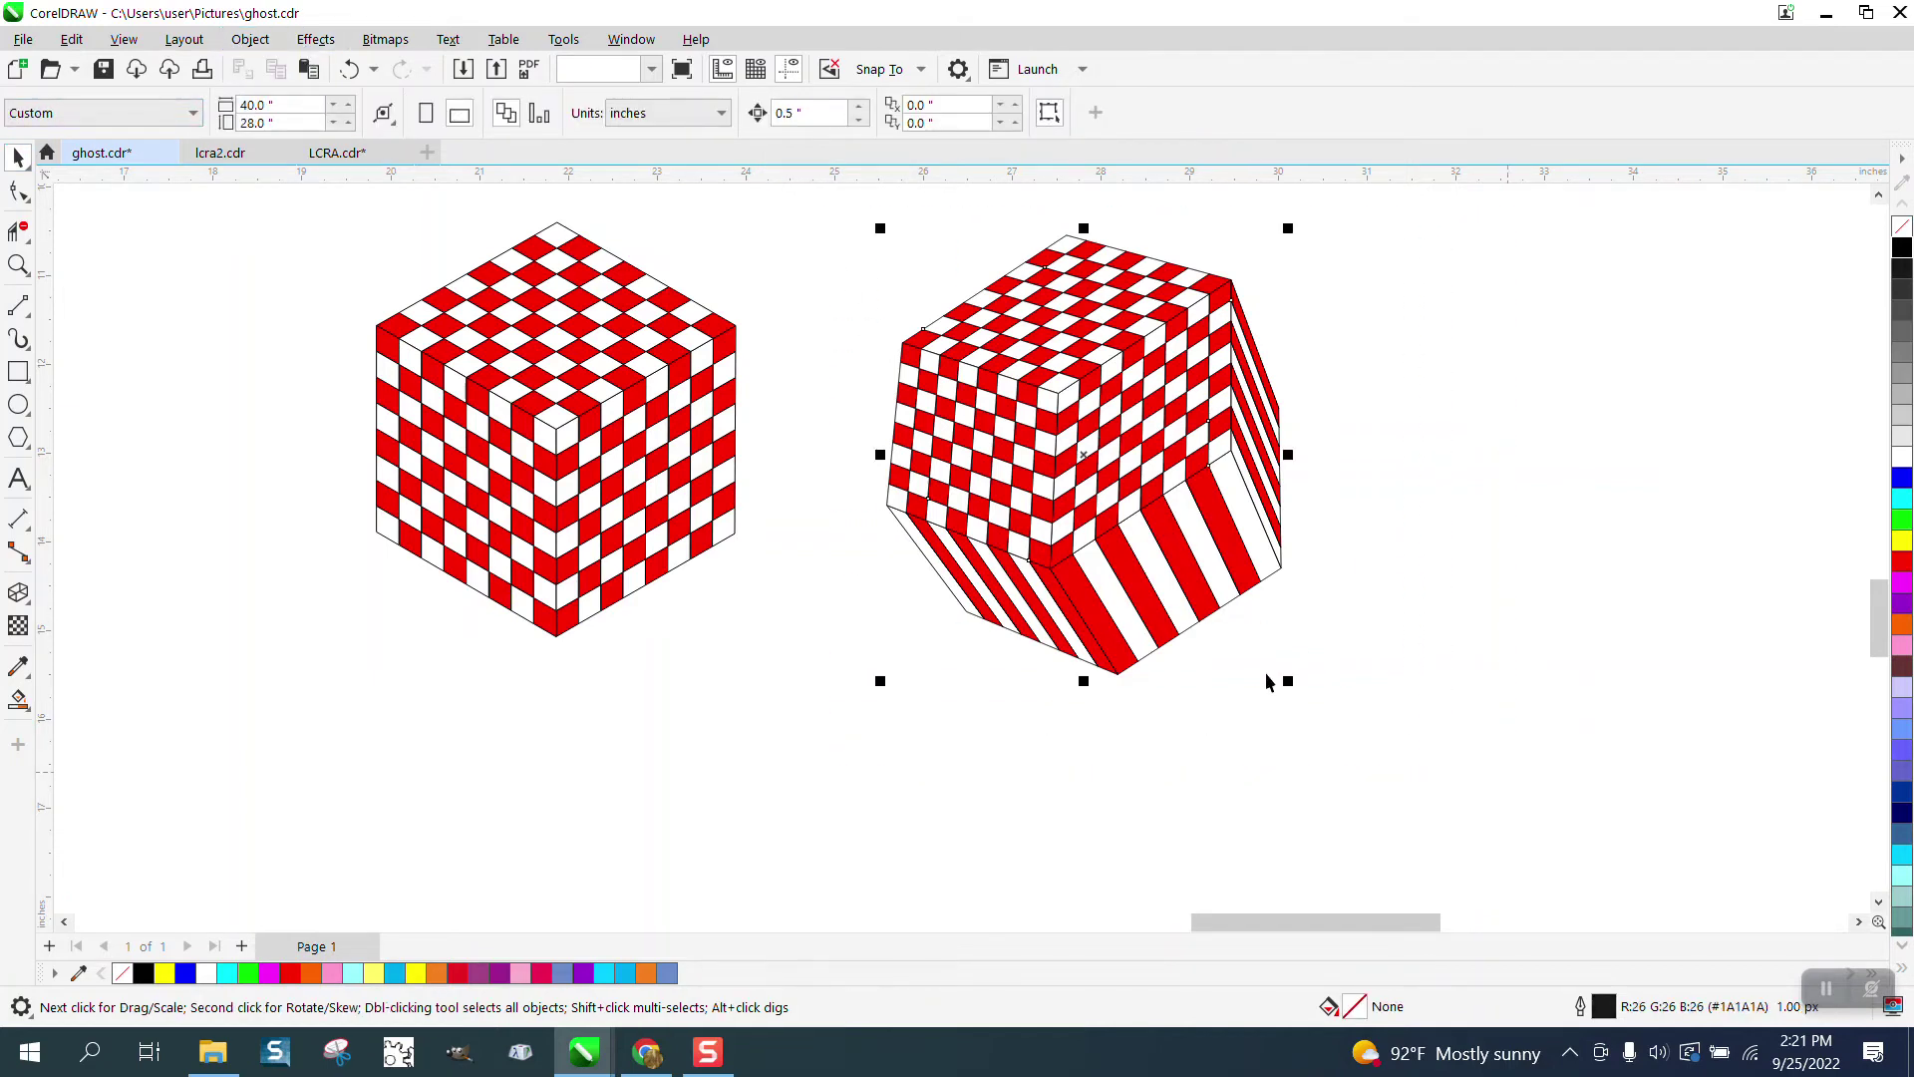
# Break apart the deep extrusion, move its pieces right, center the plain box, and select the left cube.
pyautogui.click(250, 39)
pyautogui.click(388, 583)
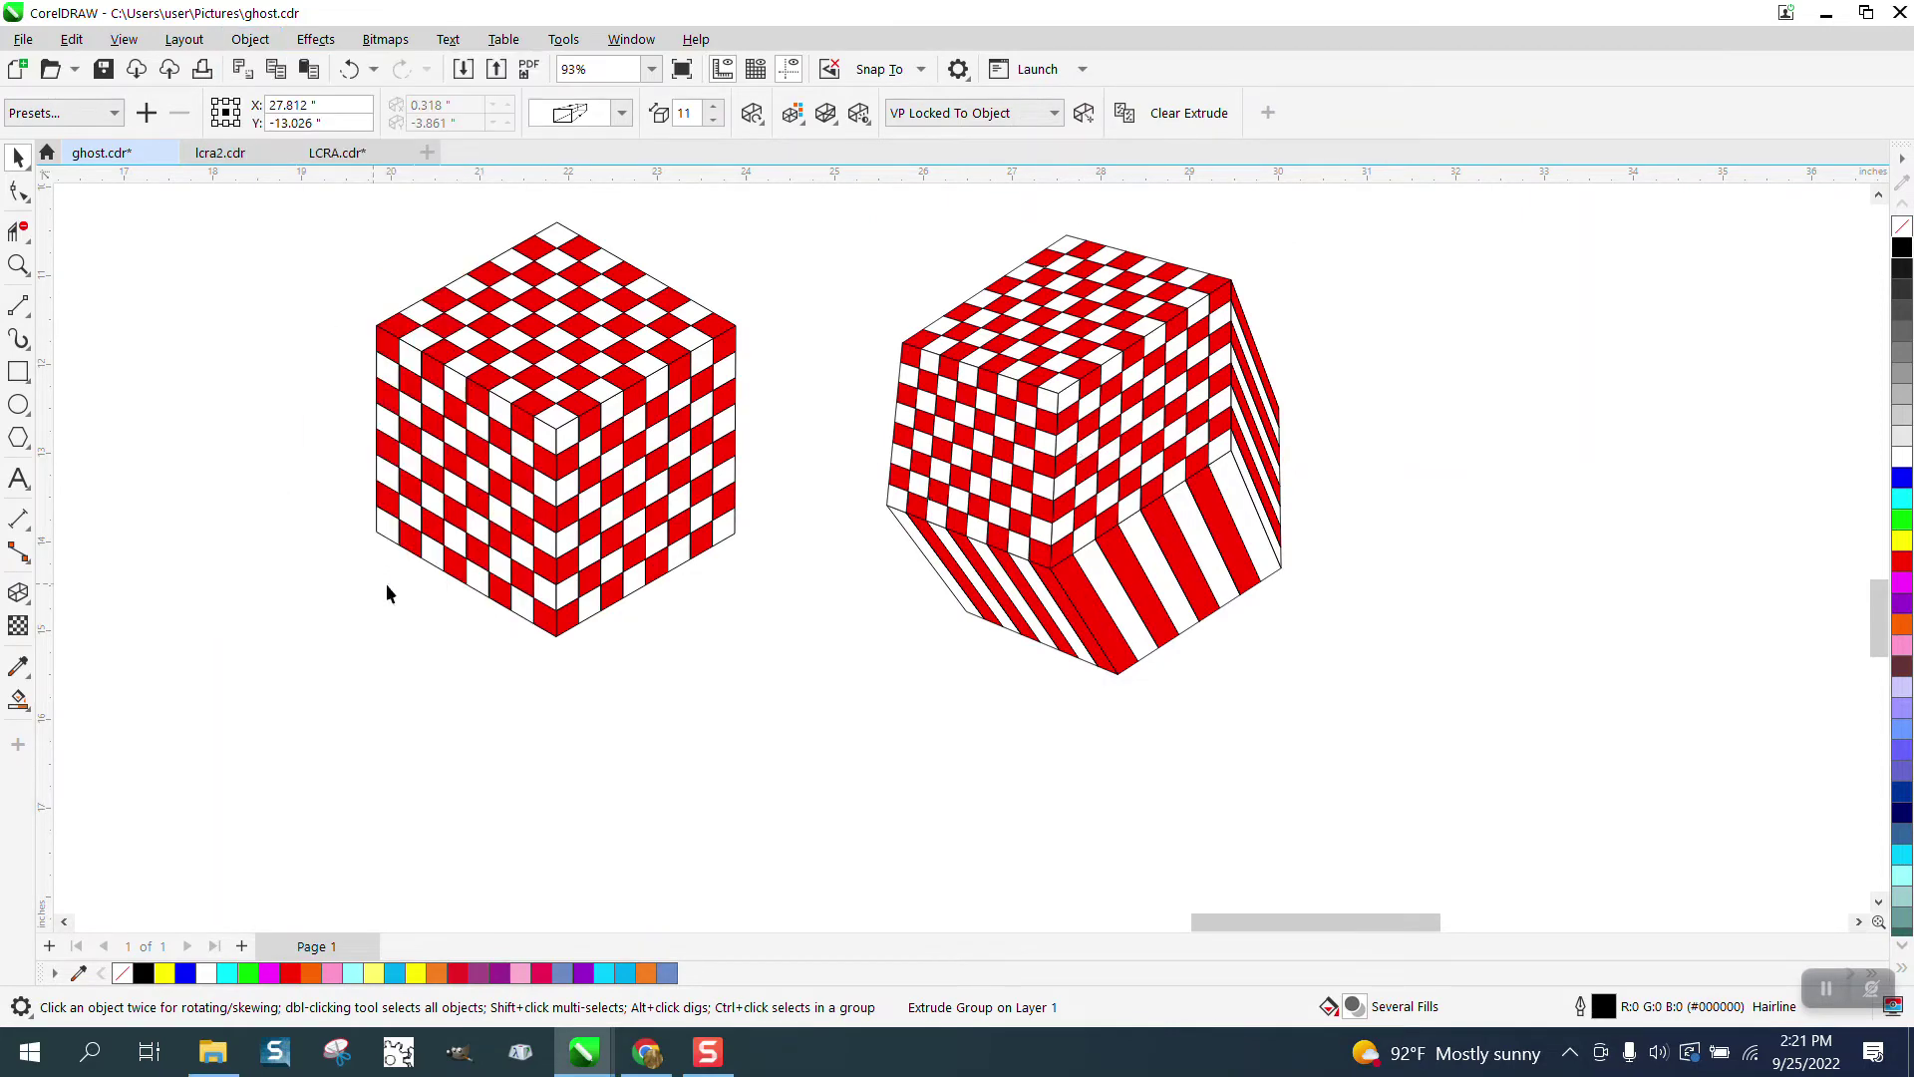
pyautogui.moveTo(1147, 633); pyautogui.dragTo(1595, 713)
pyautogui.moveTo(1087, 468); pyautogui.dragTo(1165, 475)
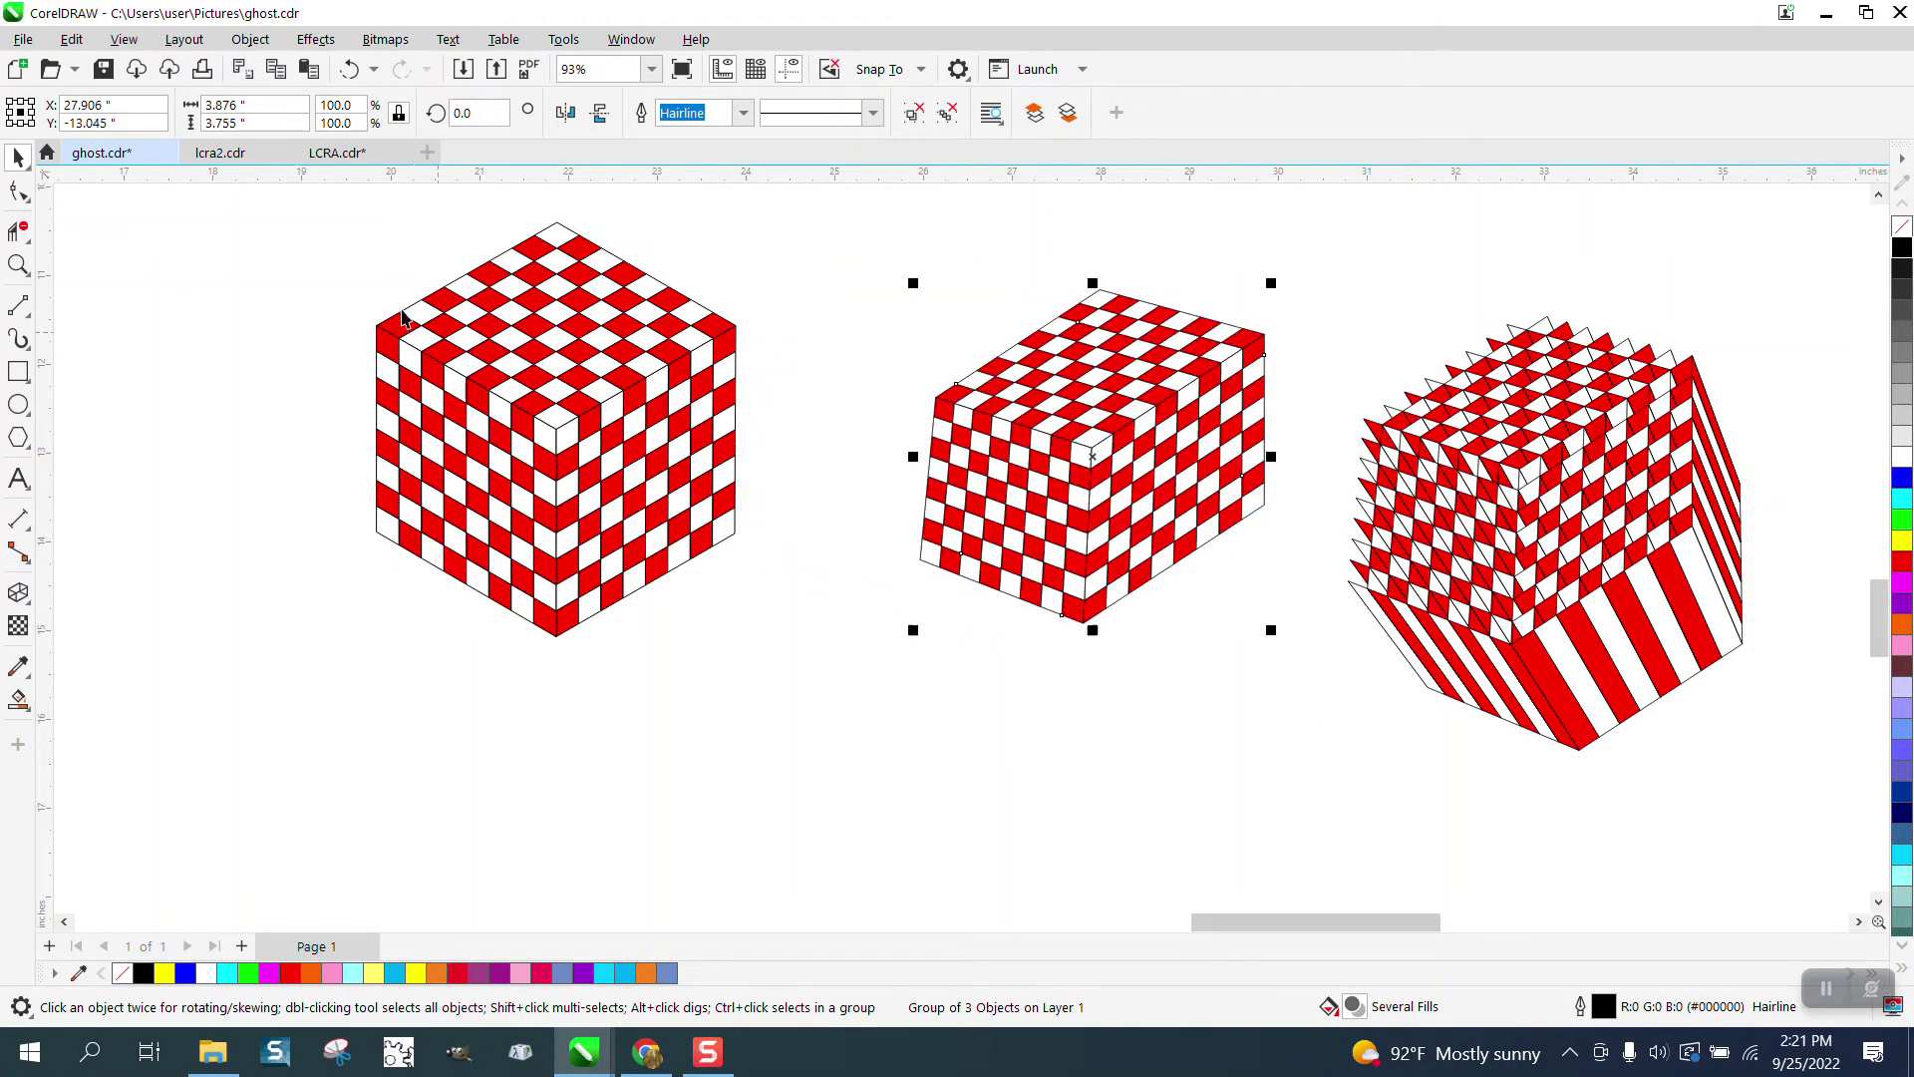
pyautogui.moveTo(332, 221); pyautogui.dragTo(1003, 666)
# Group the left cube and add perspective, pulling its top corners inward into a tapered spire.
pyautogui.hotkey('ctrl', 'g')
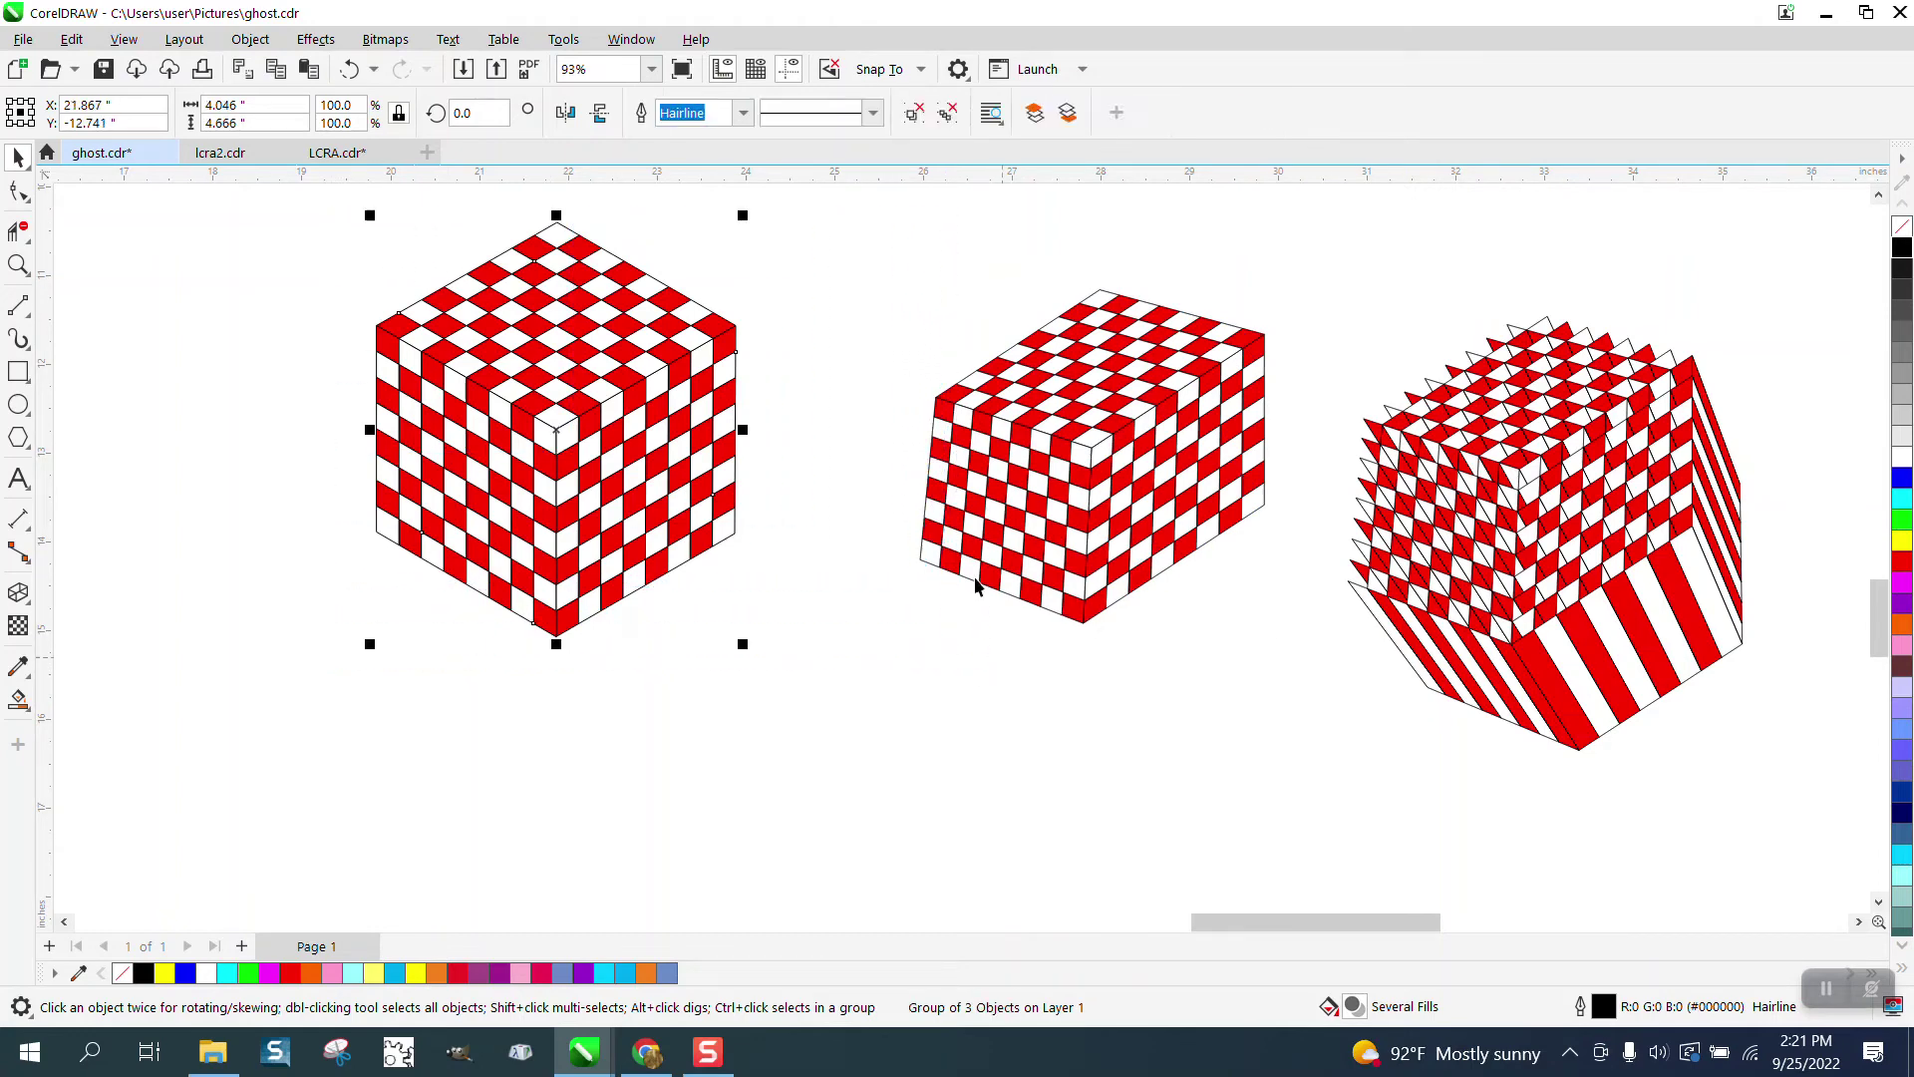
pyautogui.click(251, 39)
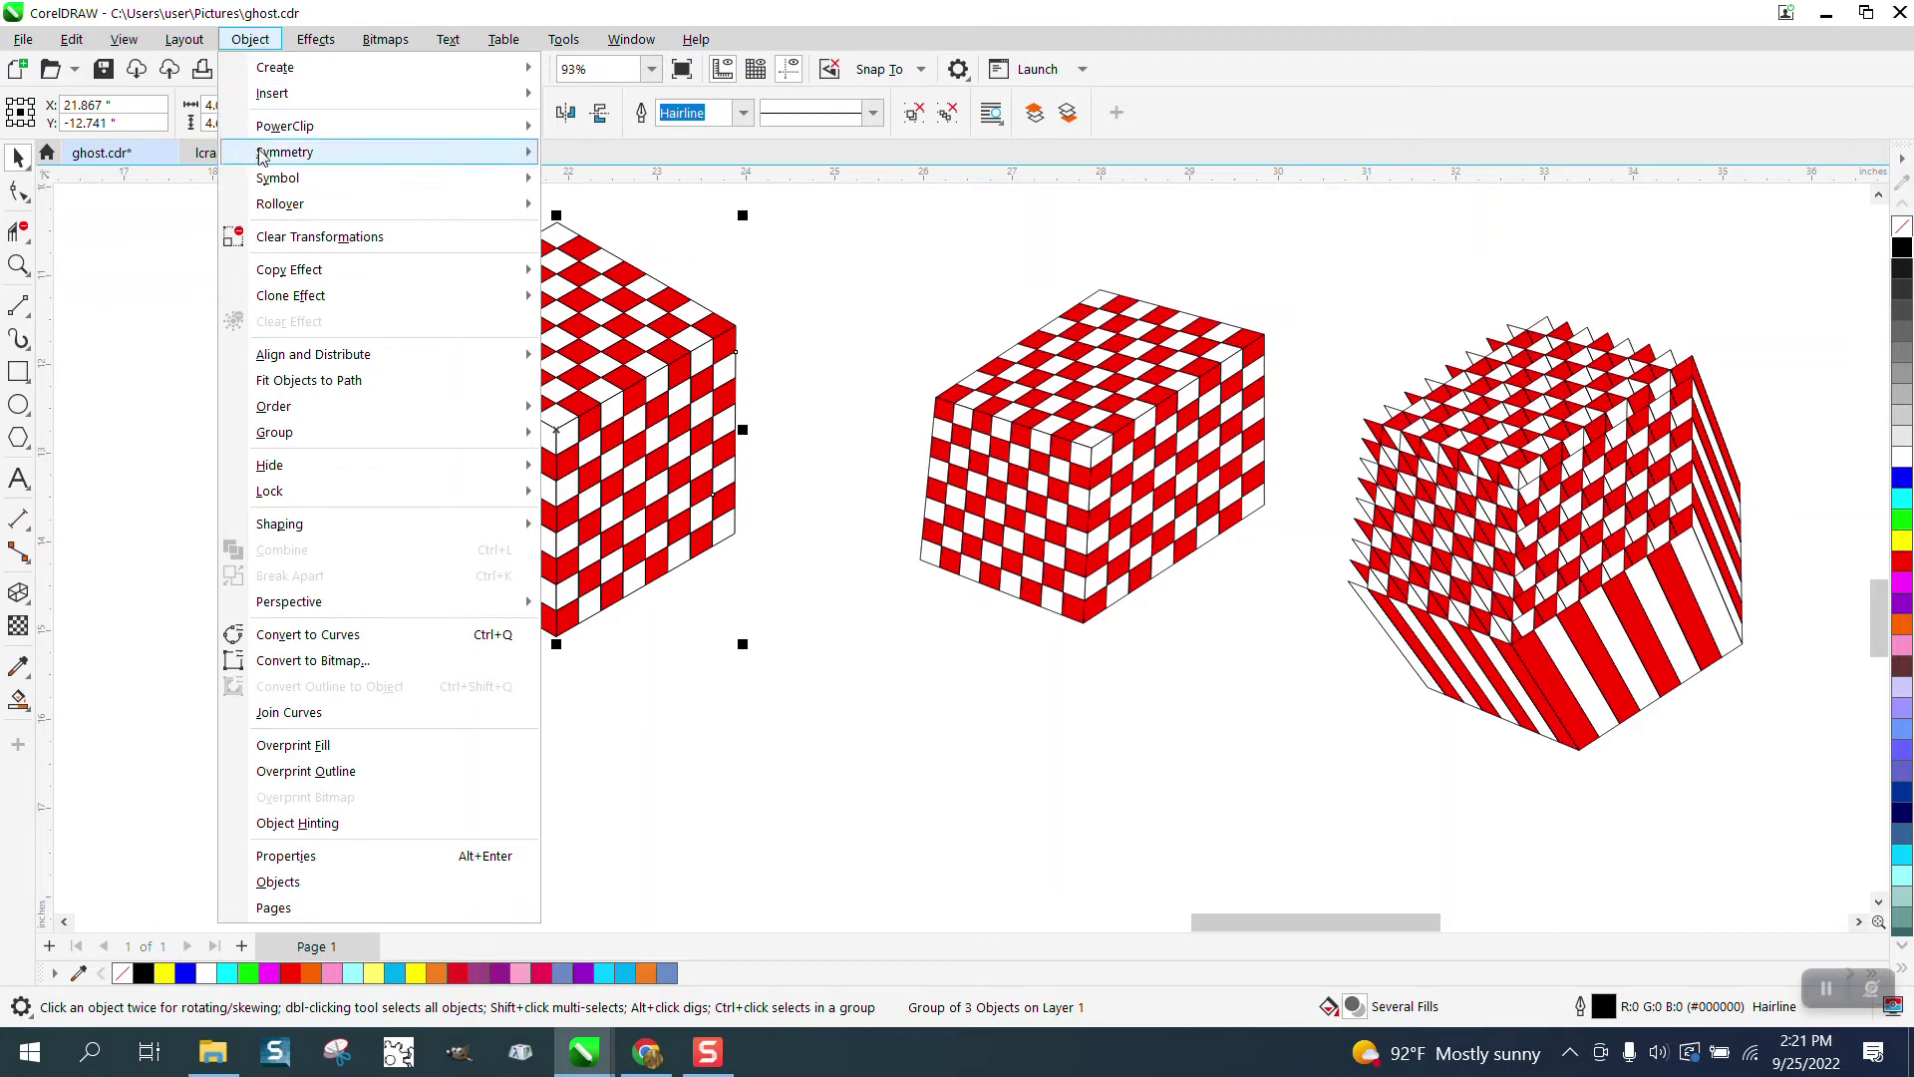
pyautogui.moveTo(289, 524)
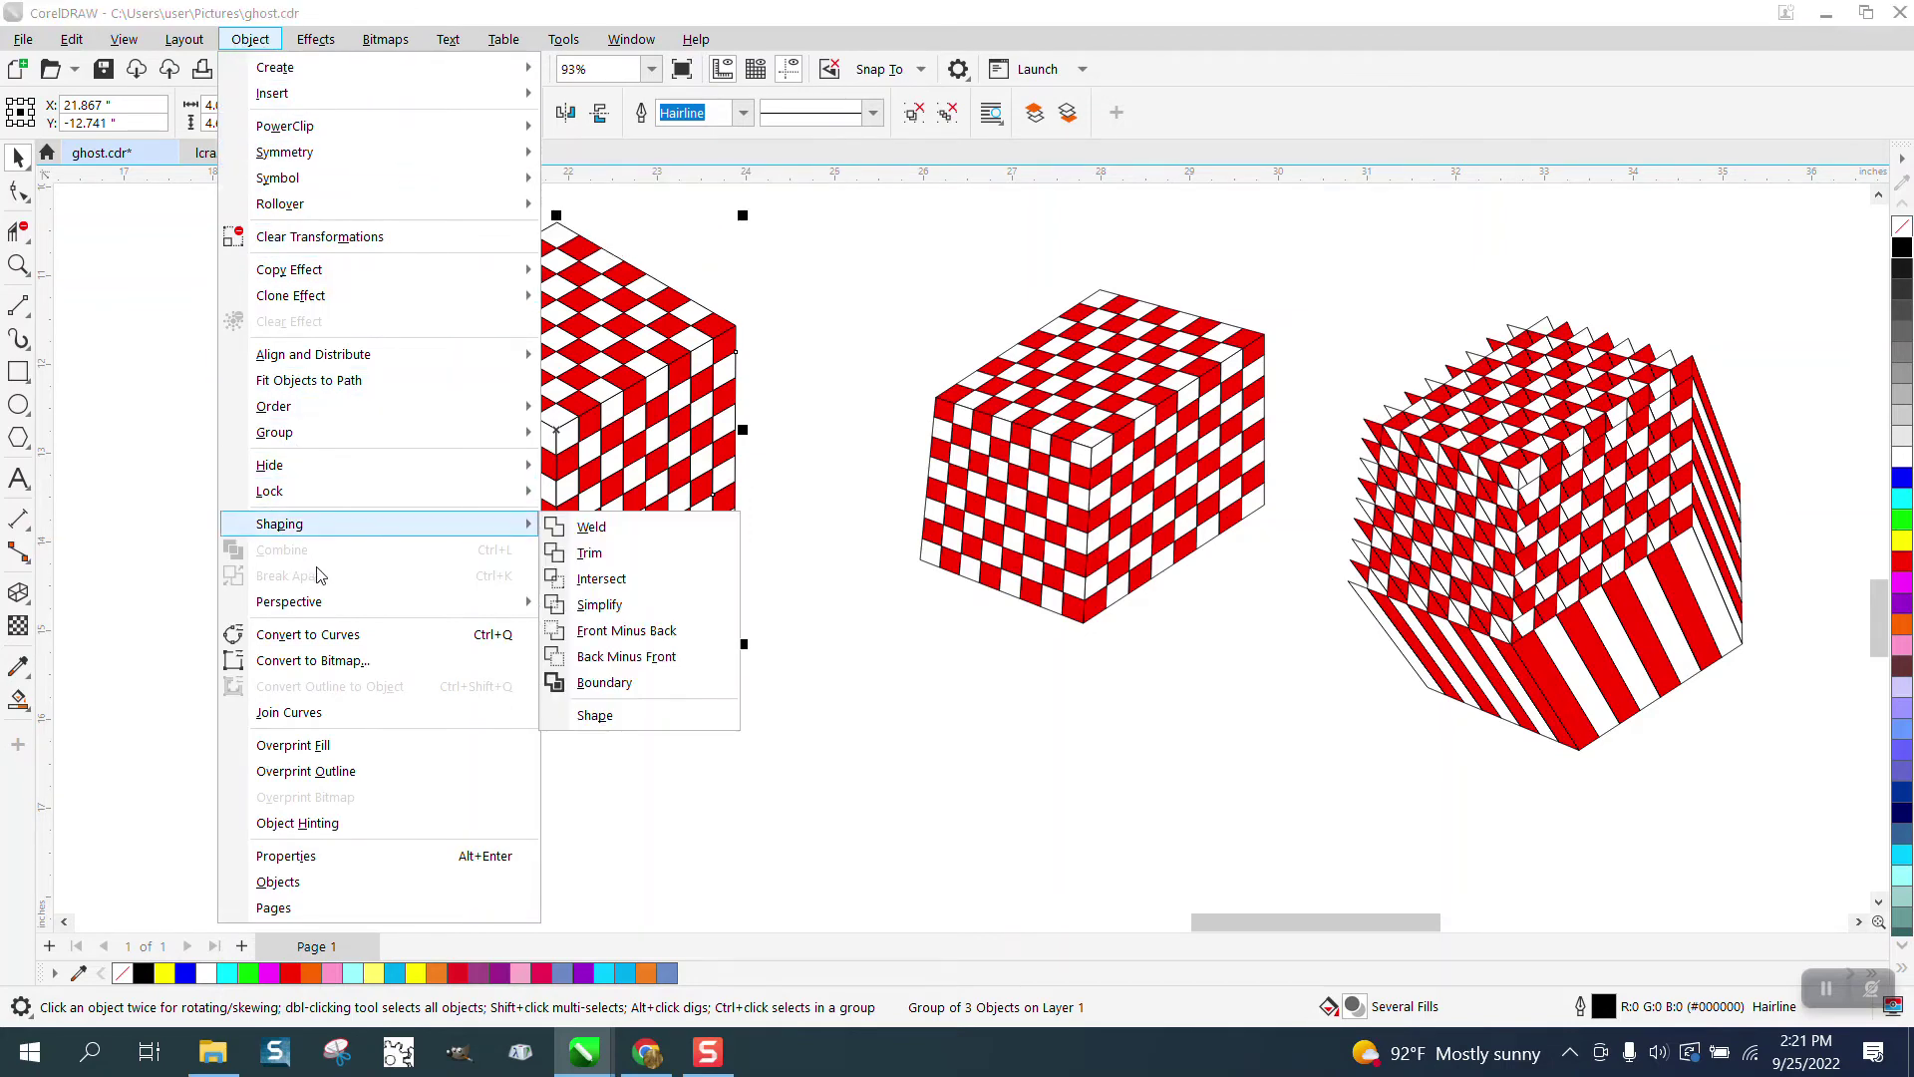
pyautogui.moveTo(314, 604)
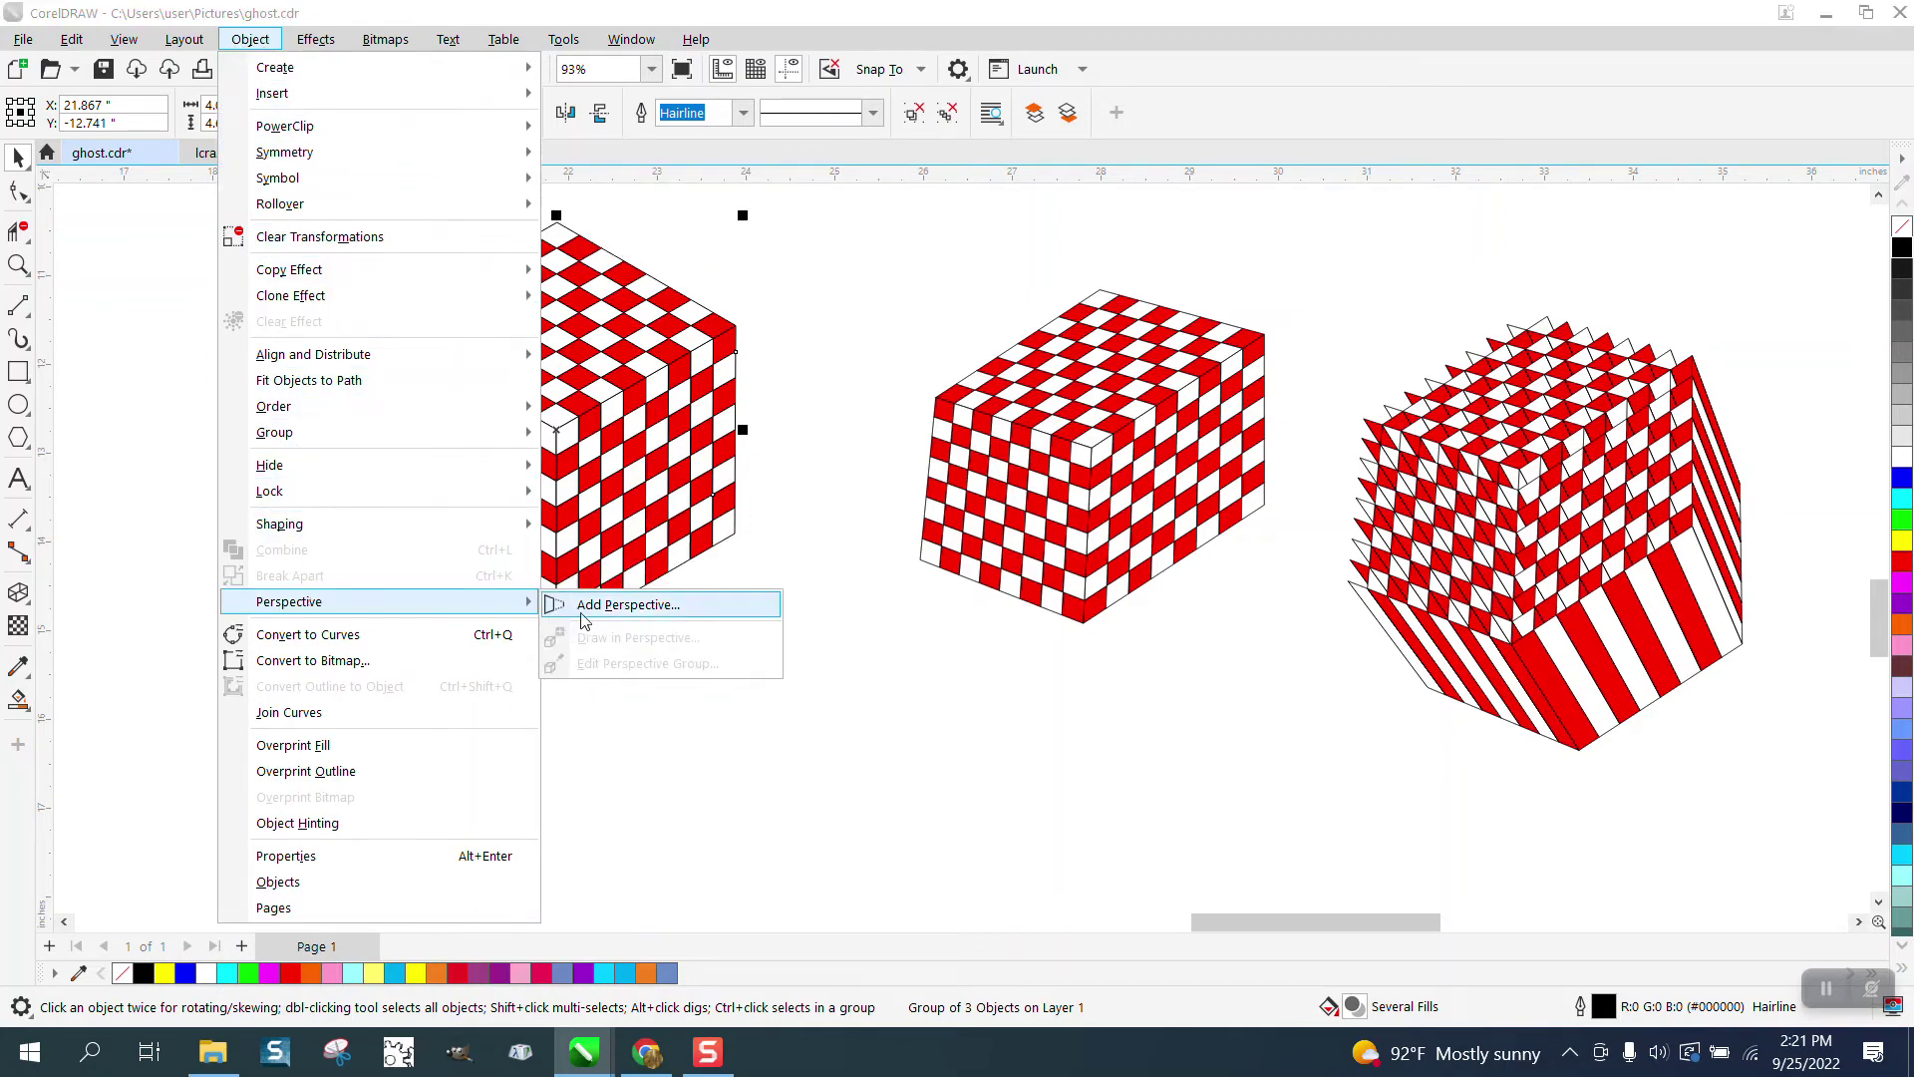
pyautogui.click(628, 605)
pyautogui.moveTo(736, 224); pyautogui.dragTo(698, 216)
pyautogui.moveTo(375, 220); pyautogui.dragTo(414, 217)
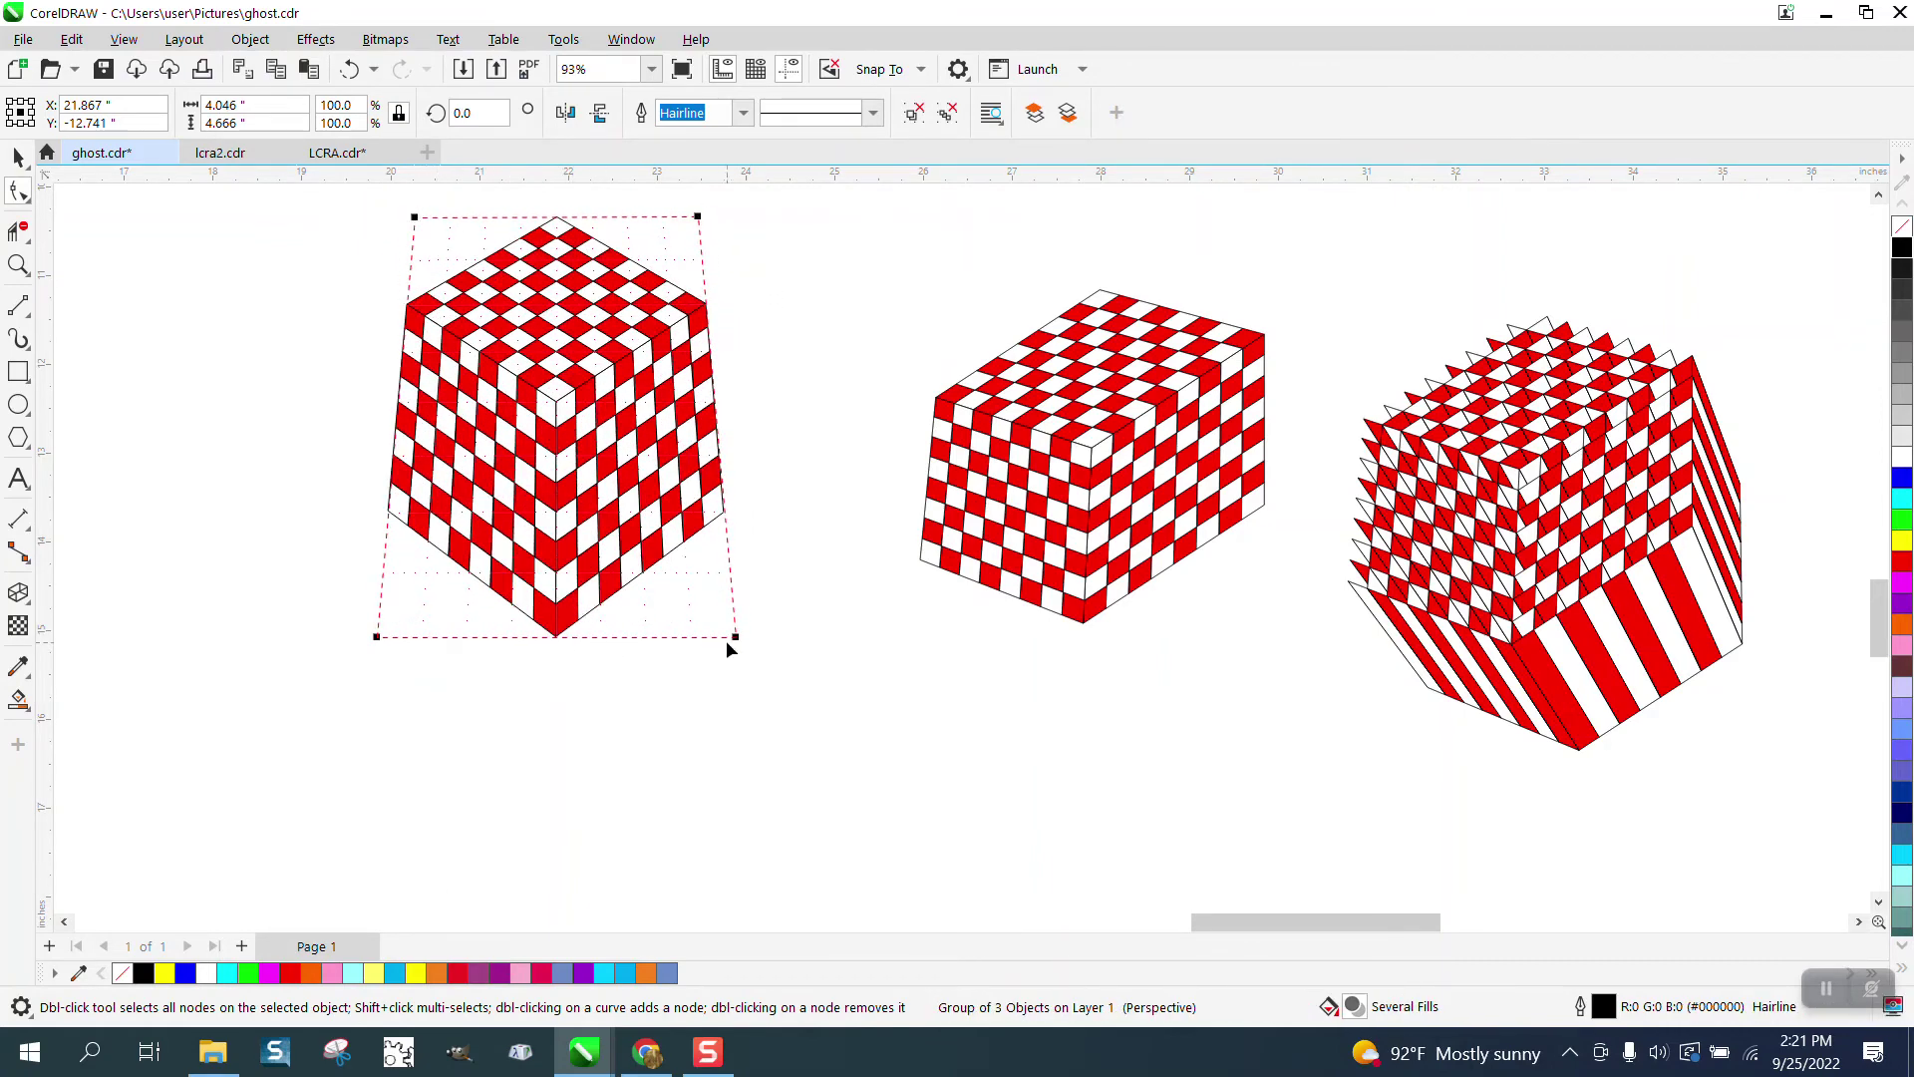
pyautogui.moveTo(698, 216); pyautogui.dragTo(664, 210)
pyautogui.moveTo(414, 214); pyautogui.dragTo(526, 206)
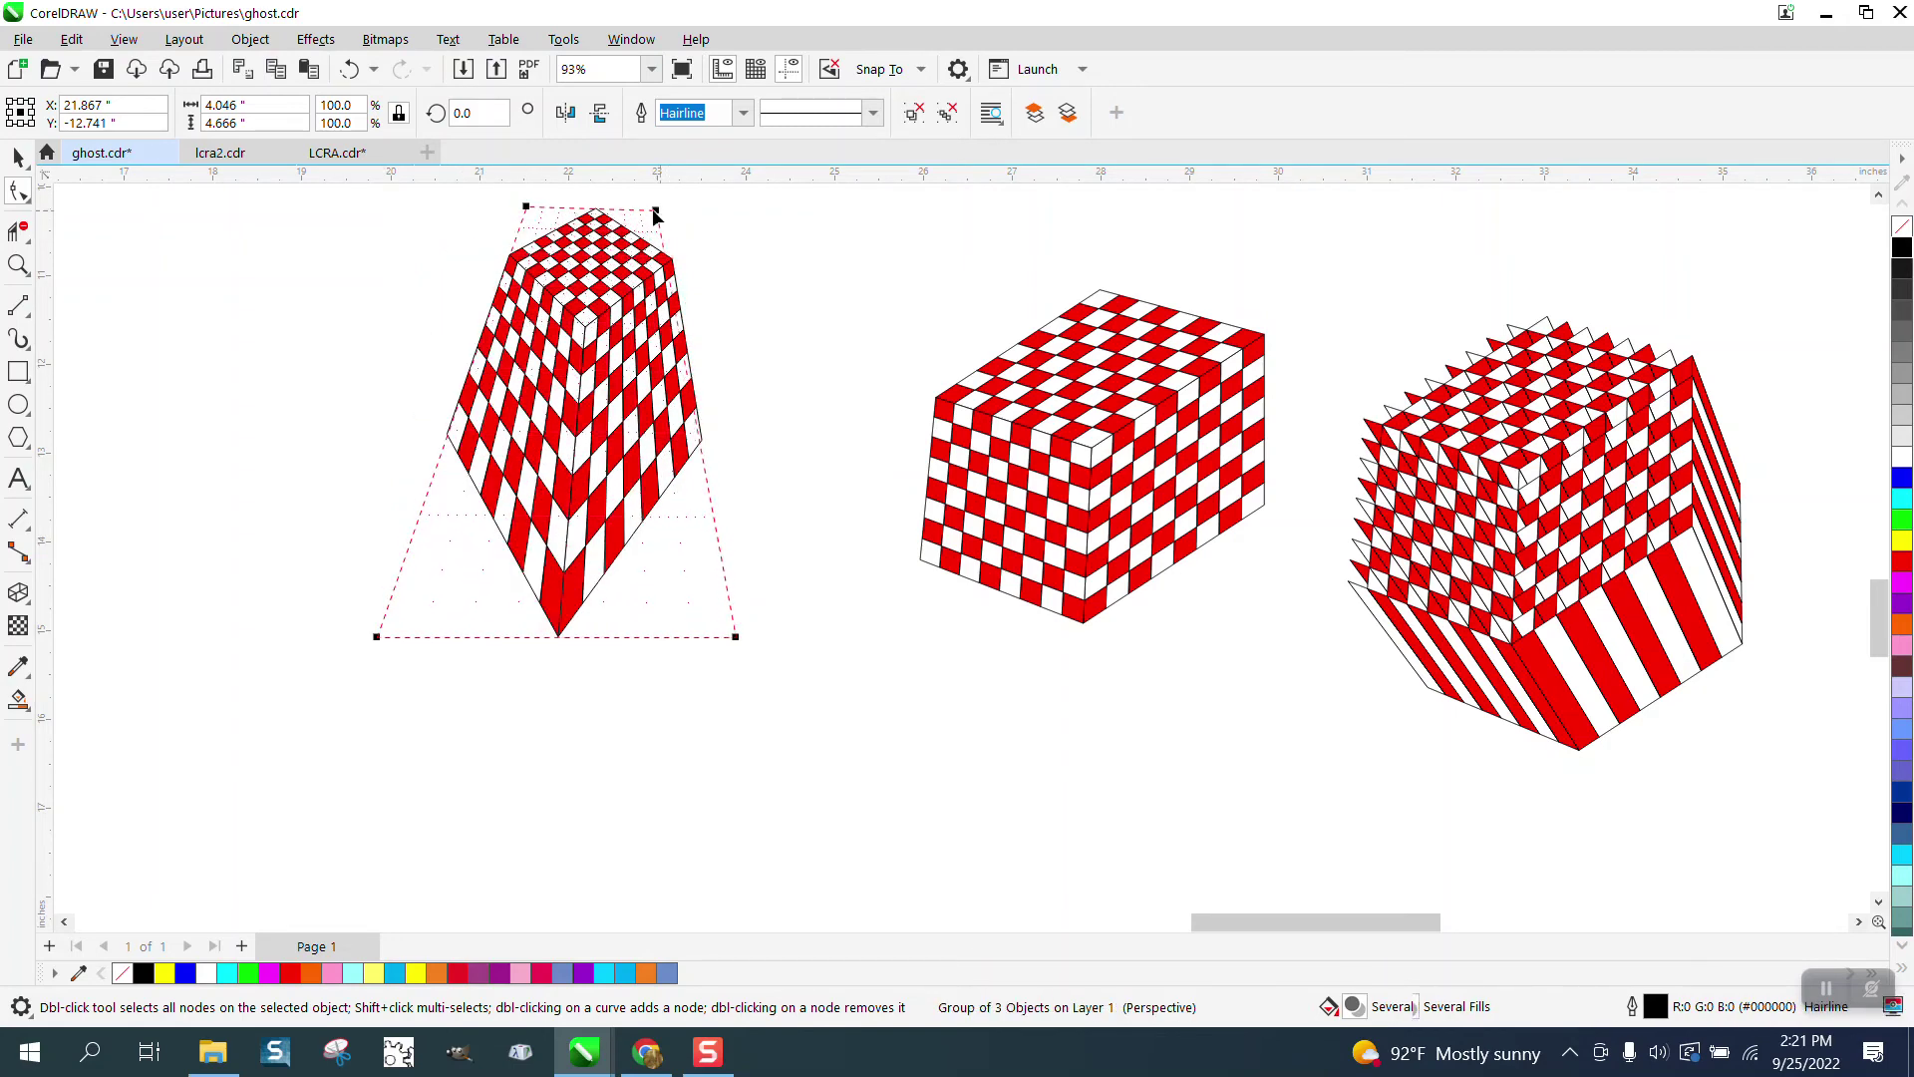
pyautogui.moveTo(654, 212); pyautogui.dragTo(623, 207)
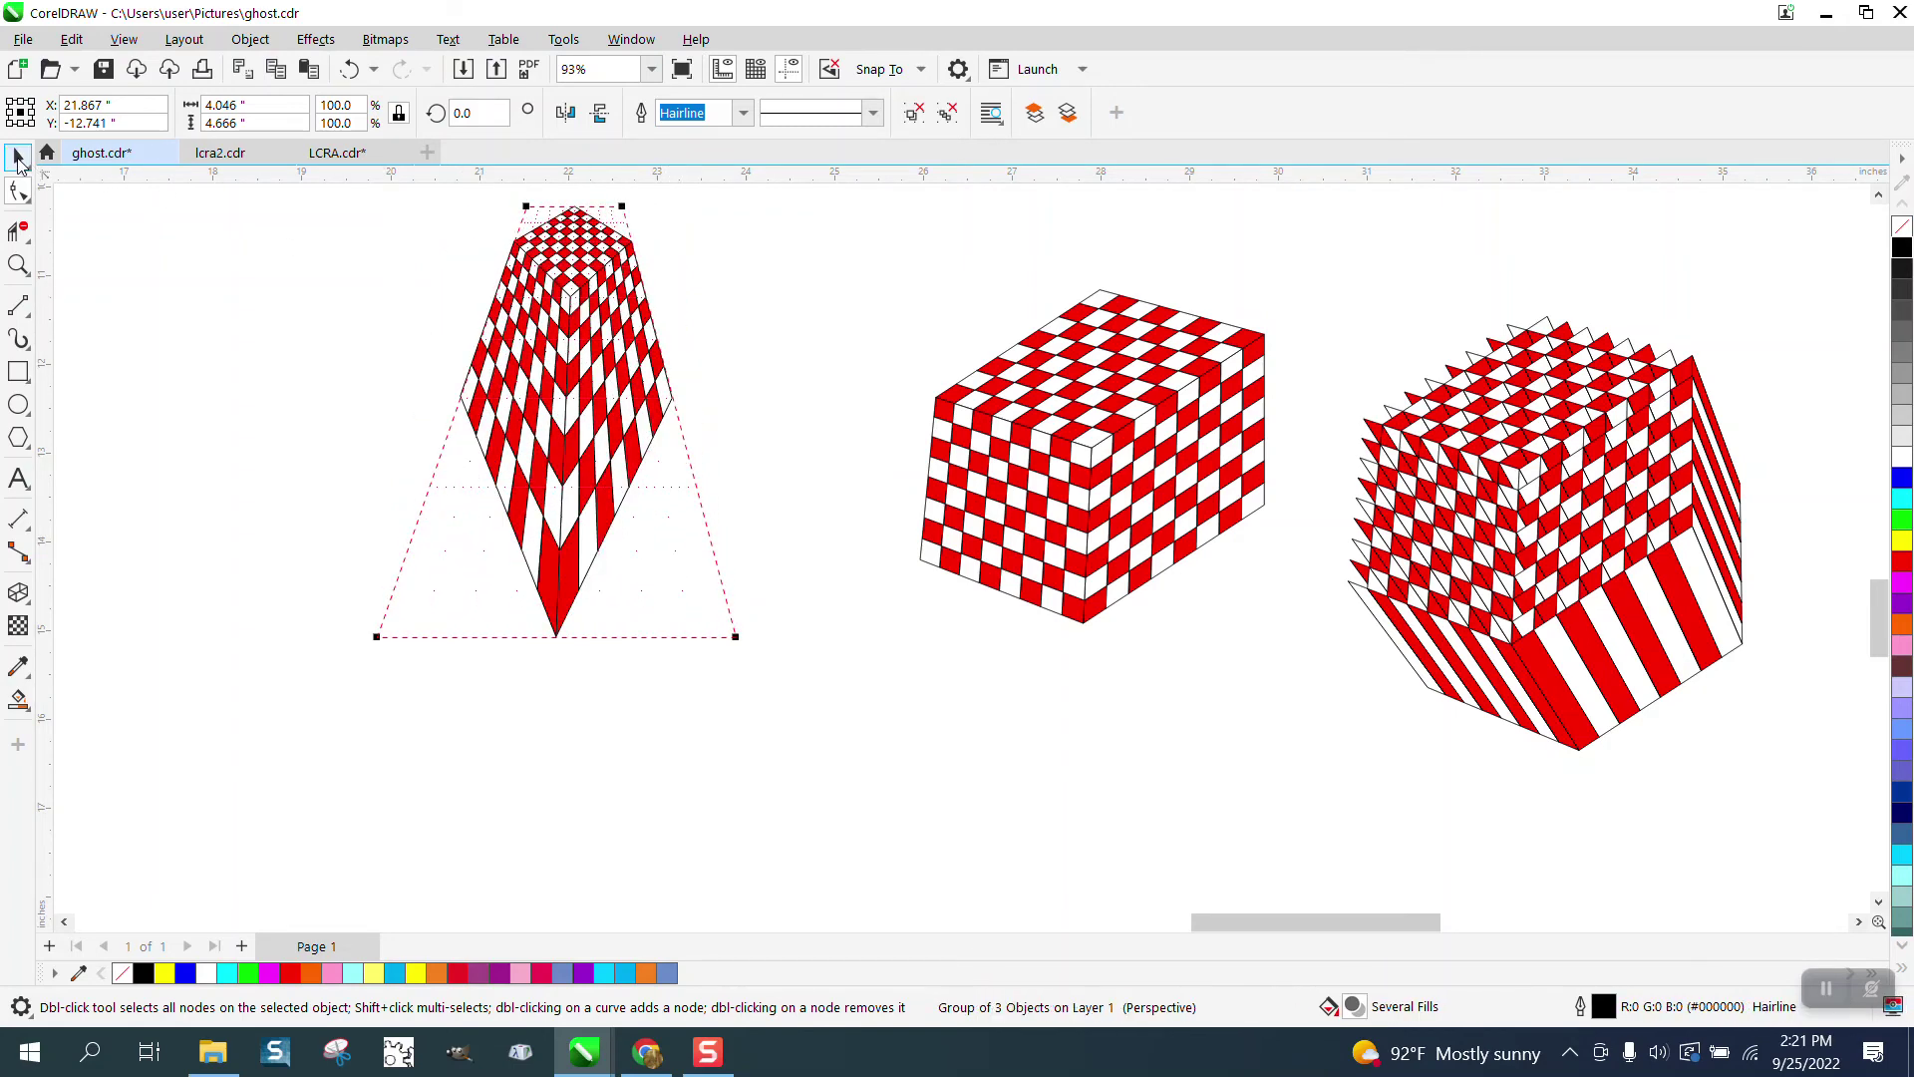
# Move the tapered cube left, then back right nearer the middle box.
pyautogui.click(18, 158)
pyautogui.moveTo(638, 397); pyautogui.dragTo(479, 468)
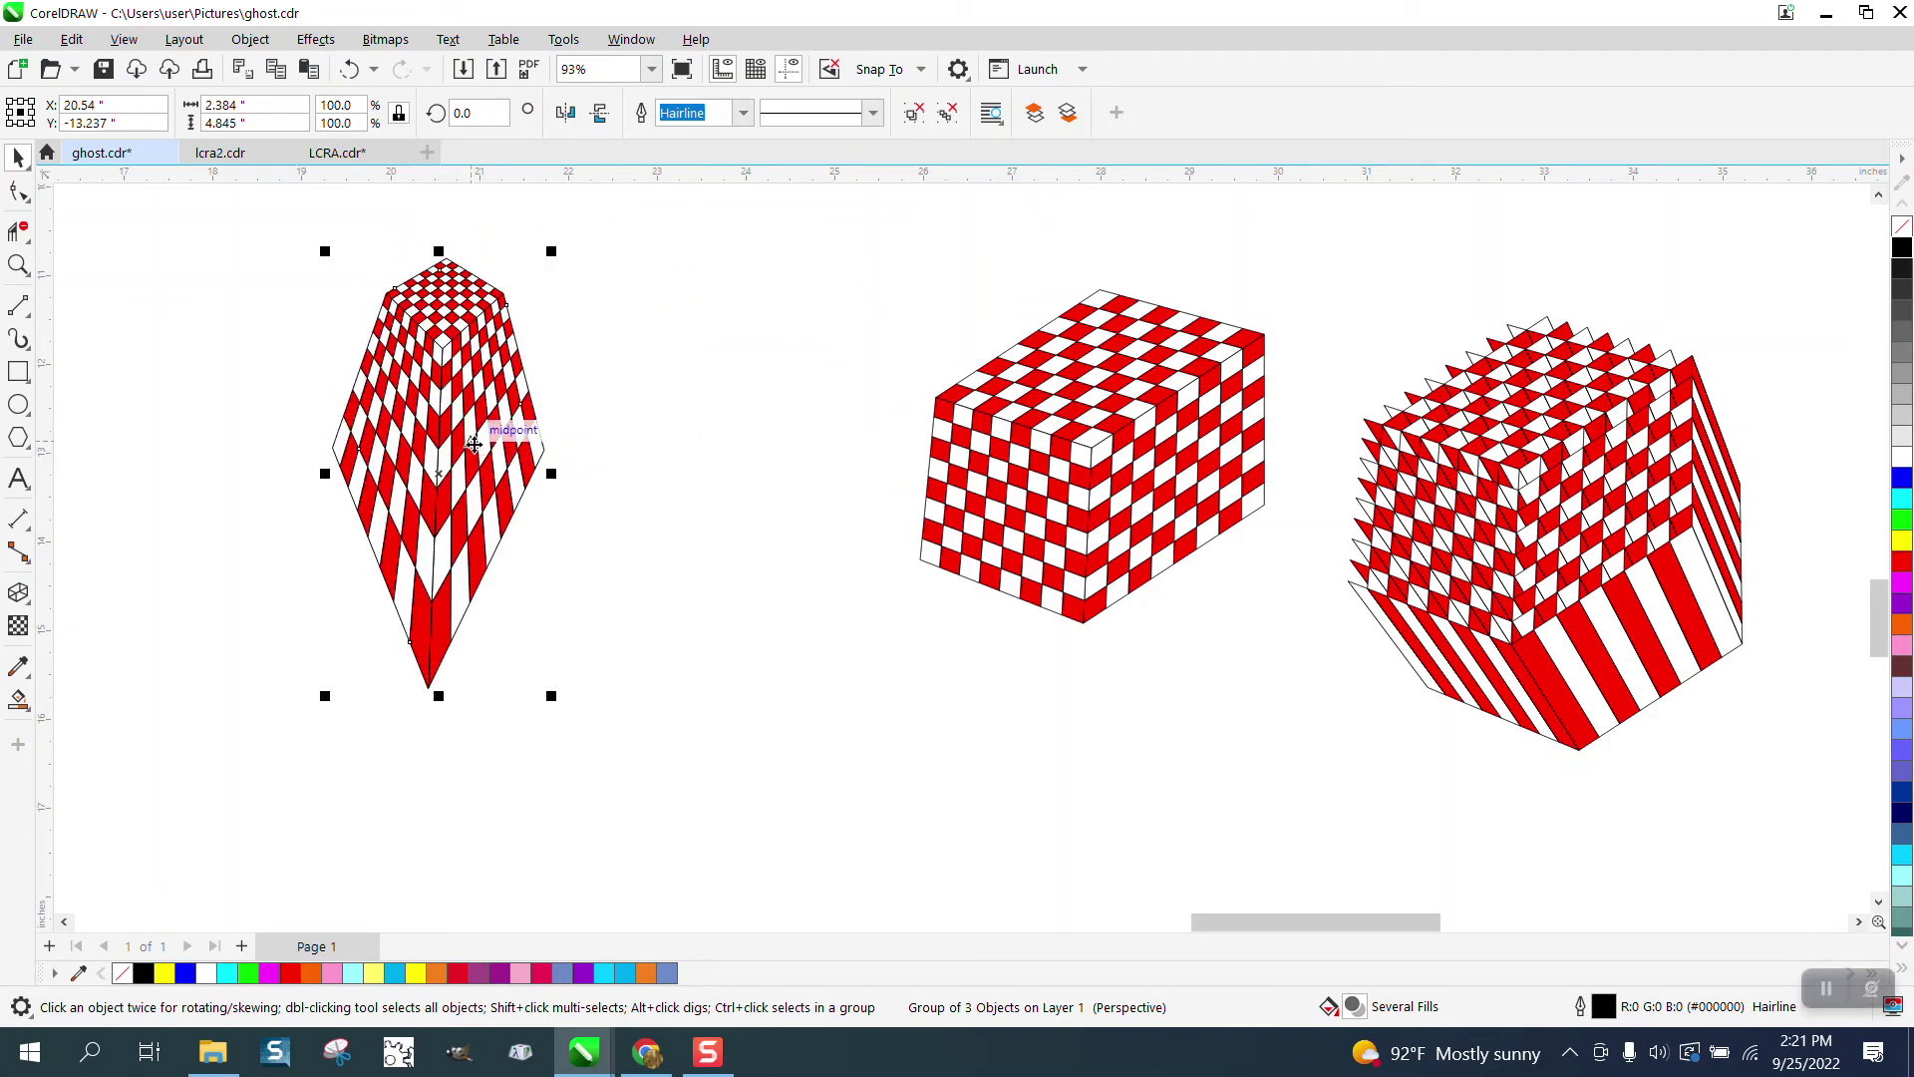
pyautogui.moveTo(474, 444); pyautogui.dragTo(623, 446)
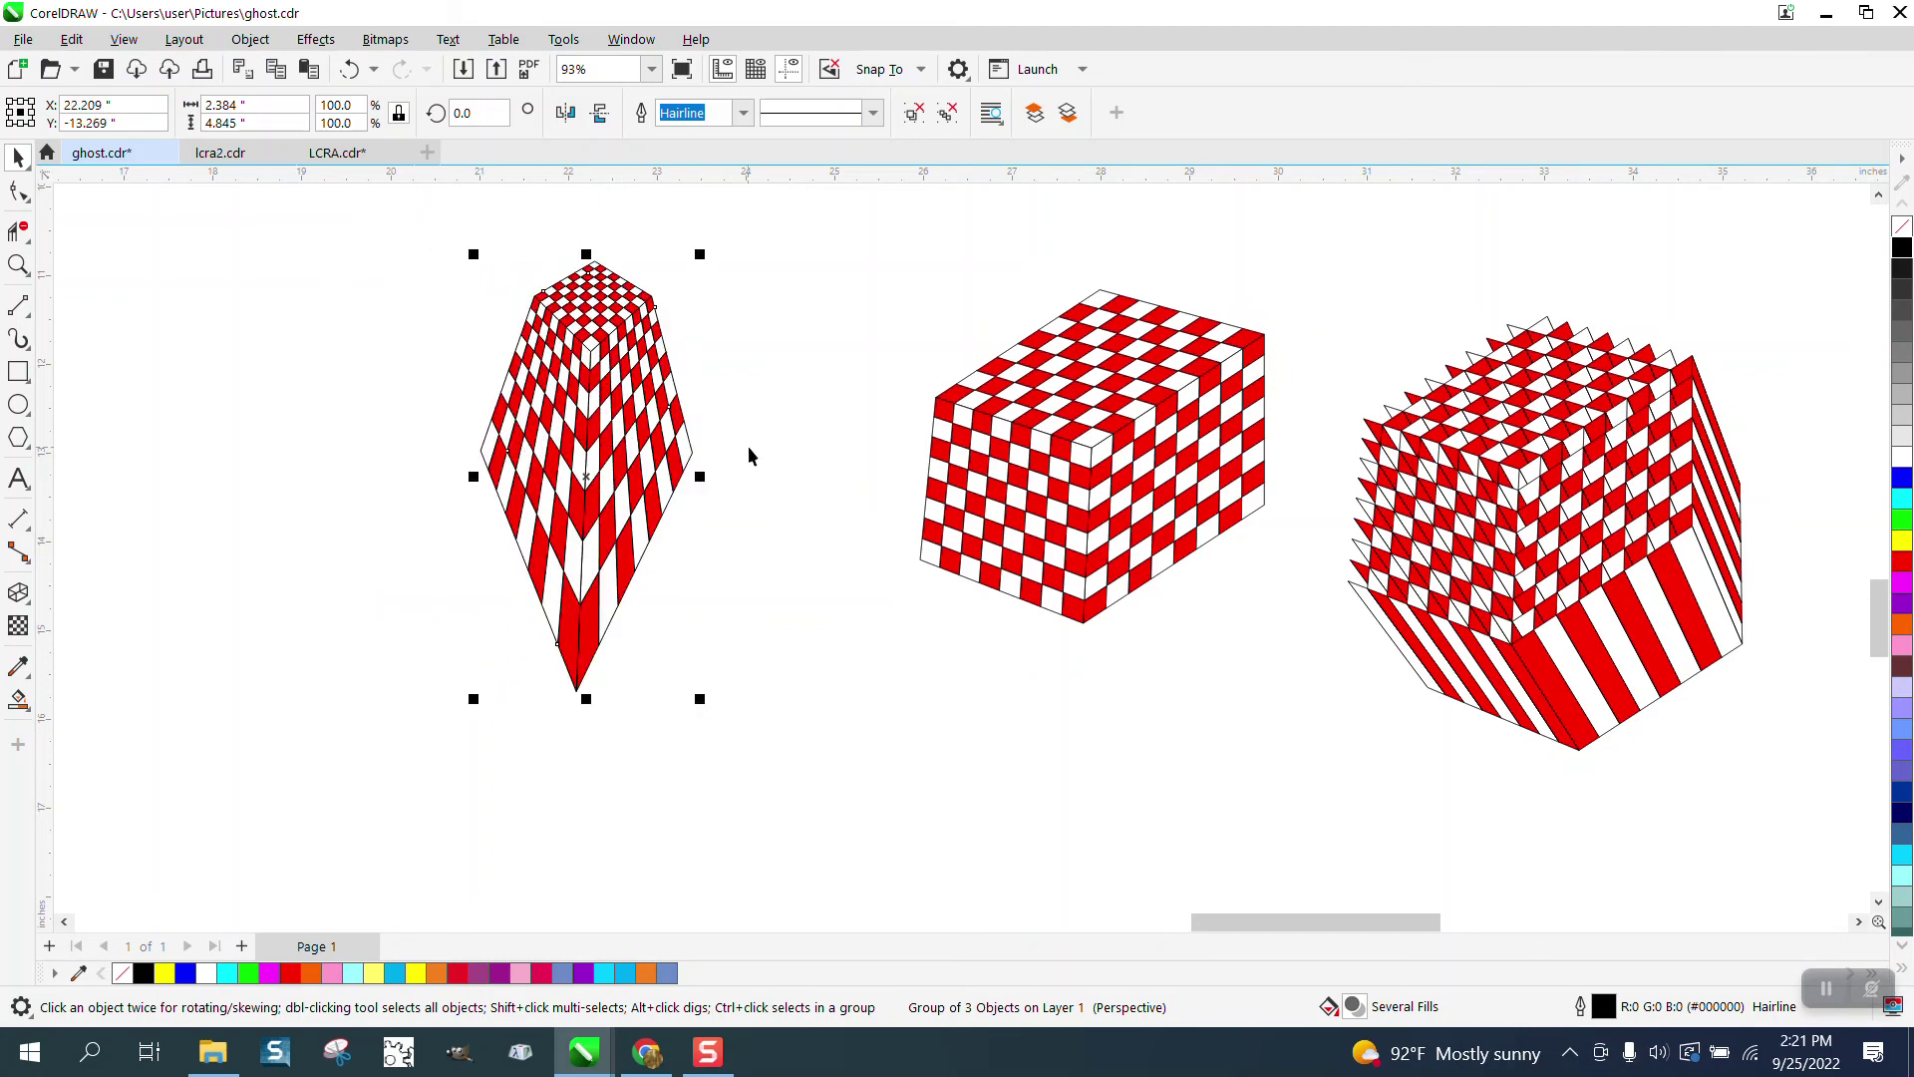